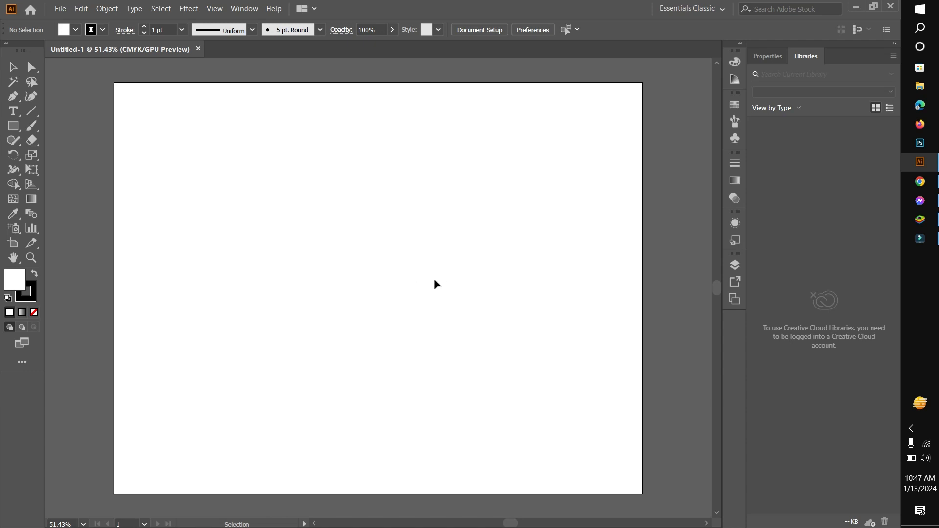
pyautogui.click(60, 10)
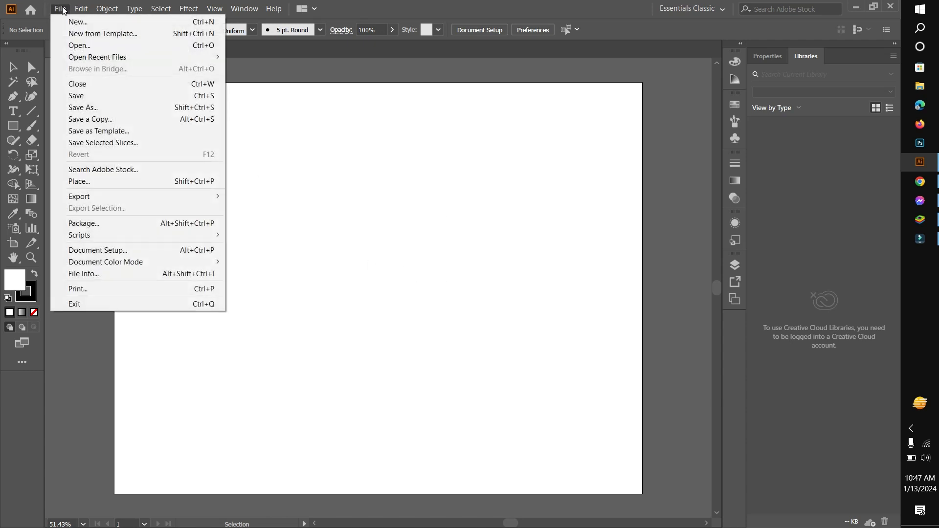
pyautogui.click(70, 23)
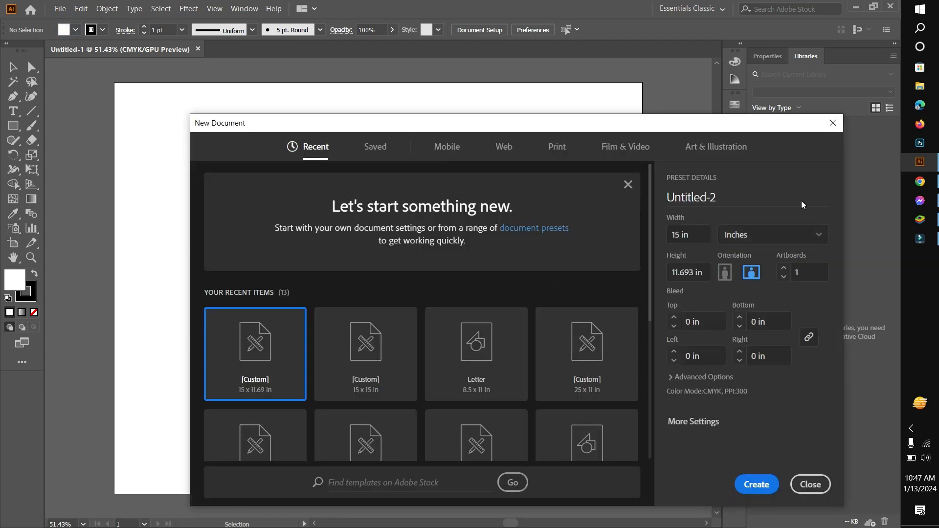
pyautogui.click(829, 127)
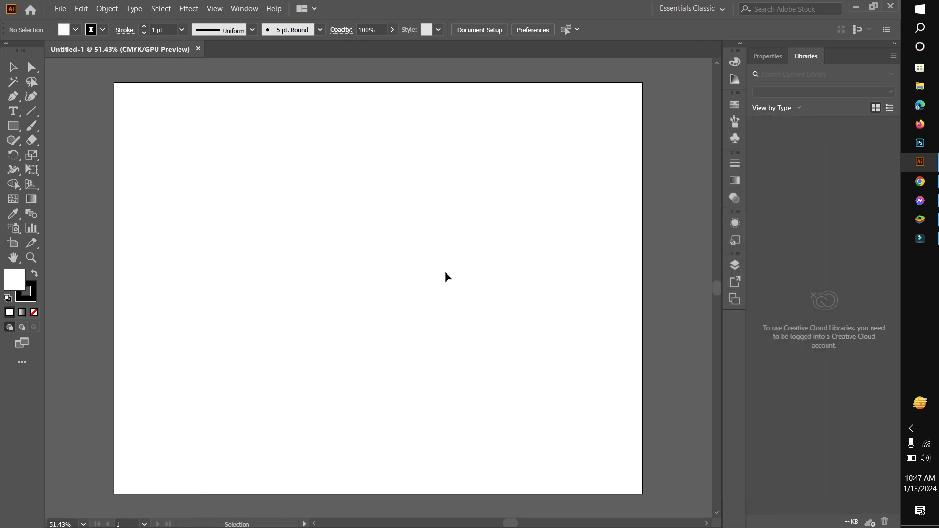
# Draw a horizontal and a vertical line across the full artboard and align them to the artboard's centre as a cross.
pyautogui.click(32, 112)
pyautogui.moveTo(114, 261); pyautogui.dragTo(639, 272)
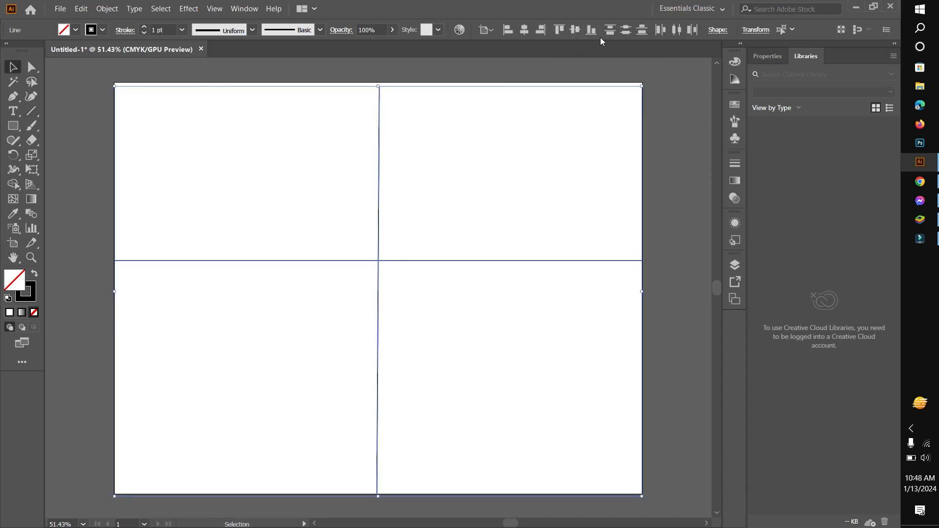
pyautogui.click(574, 29)
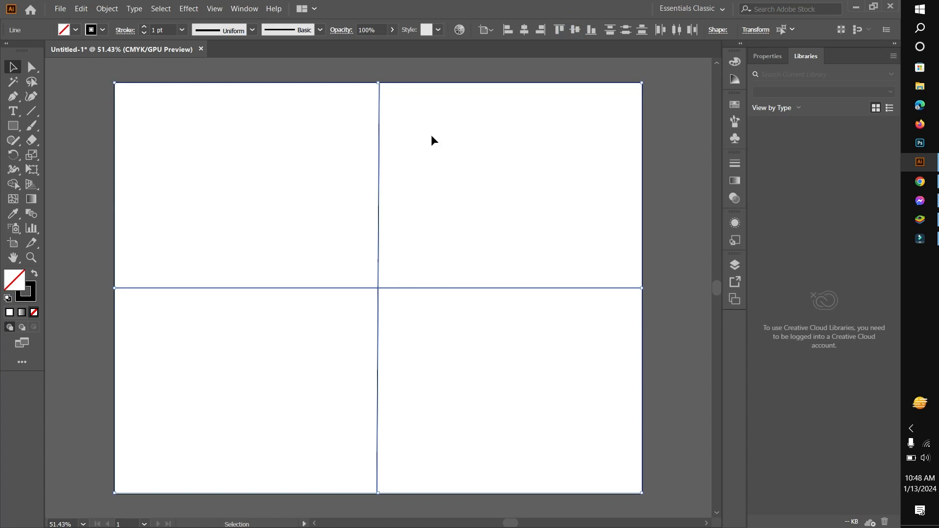
pyautogui.click(486, 30)
pyautogui.click(483, 70)
pyautogui.click(679, 165)
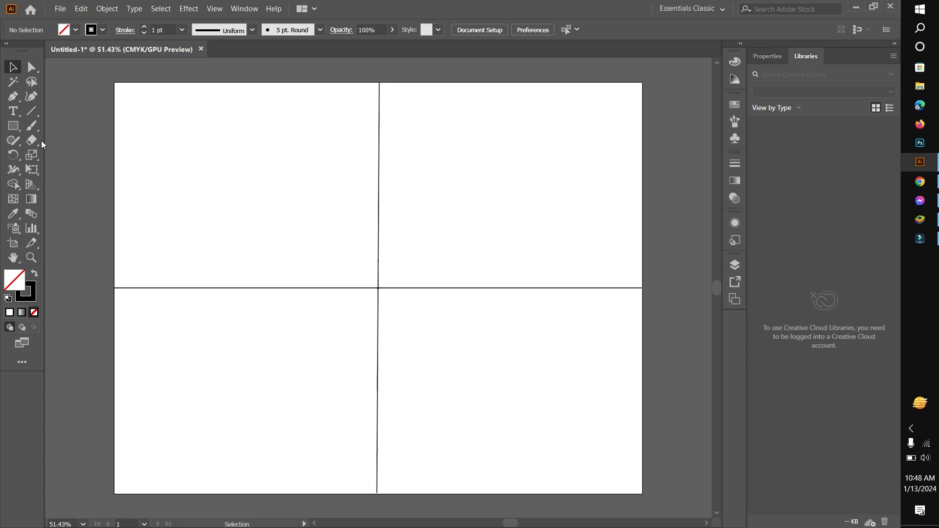
# Place a point text object in the artboard's upper-left quarter and show the Character settings beside it.
pyautogui.click(13, 111)
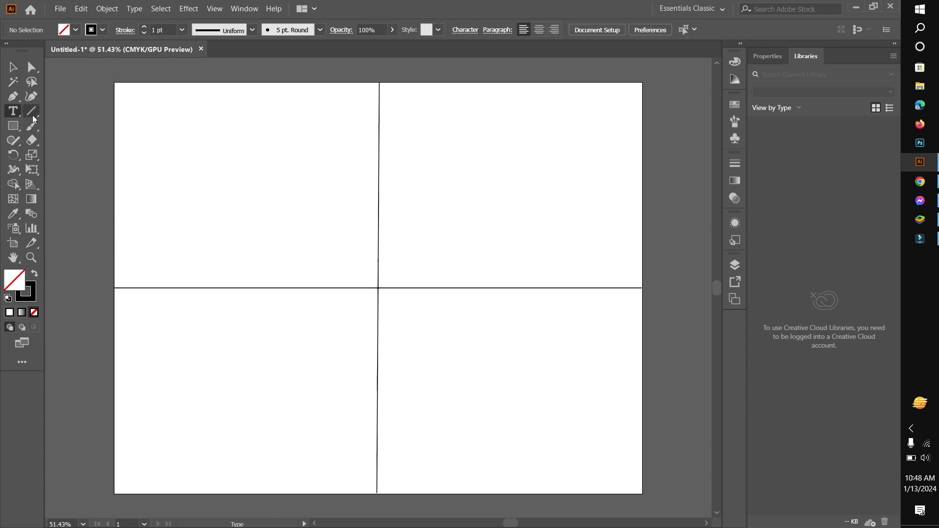
pyautogui.click(295, 153)
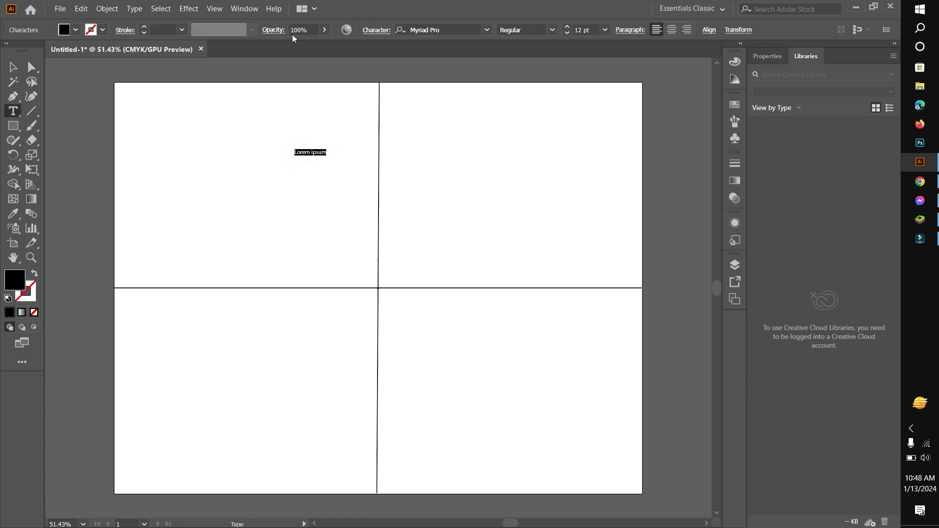
pyautogui.click(245, 9)
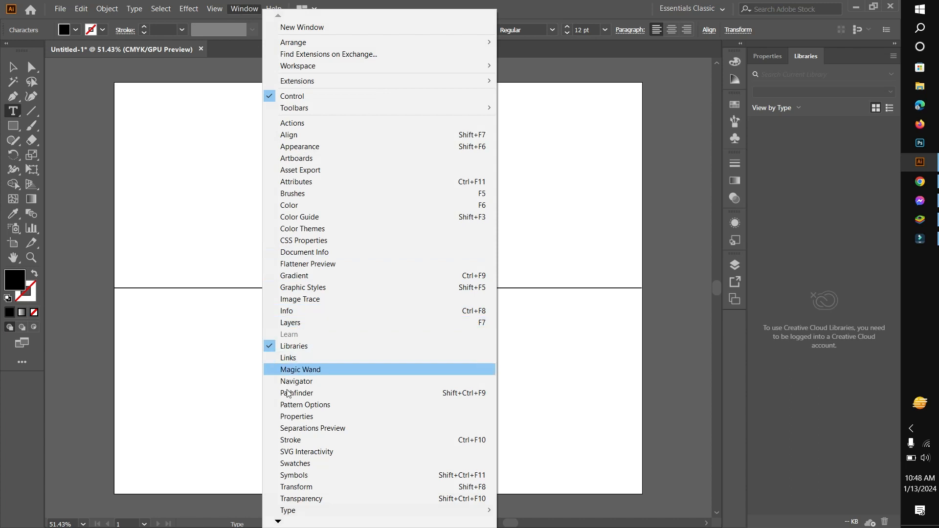
pyautogui.moveTo(304, 512)
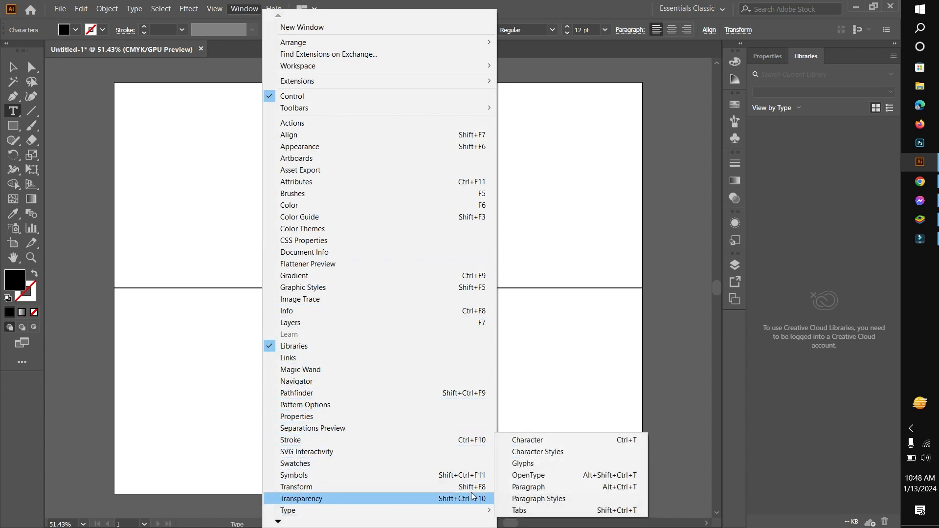
pyautogui.click(509, 444)
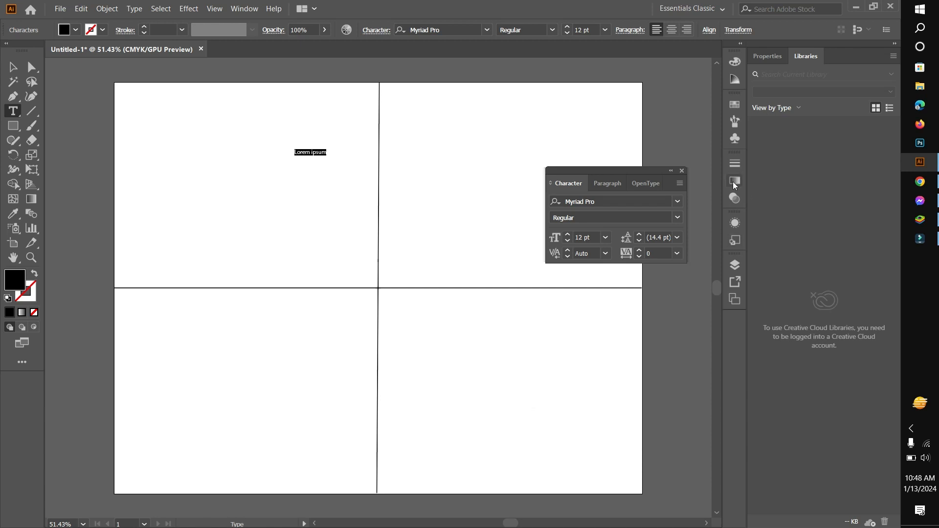
pyautogui.moveTo(567, 173); pyautogui.dragTo(587, 101)
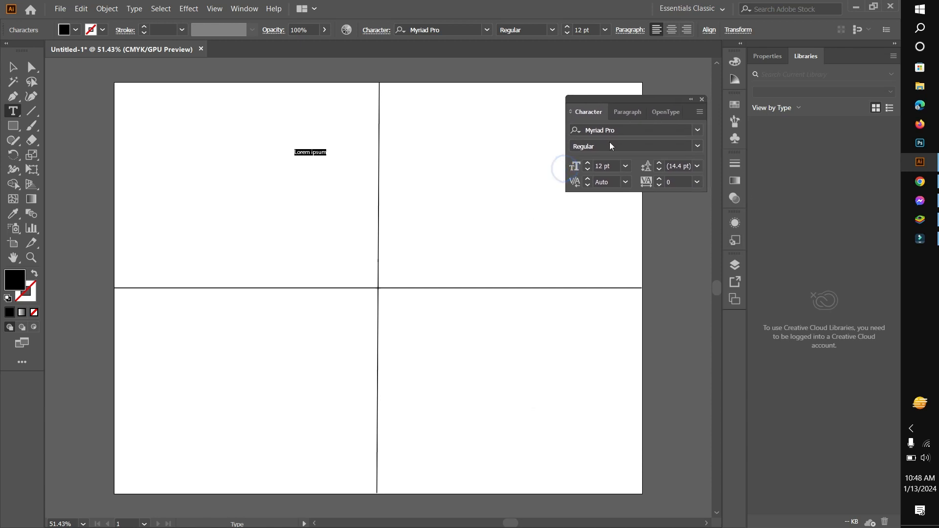
# Increase the placeholder text's font size to 19 pt.
pyautogui.click(588, 169)
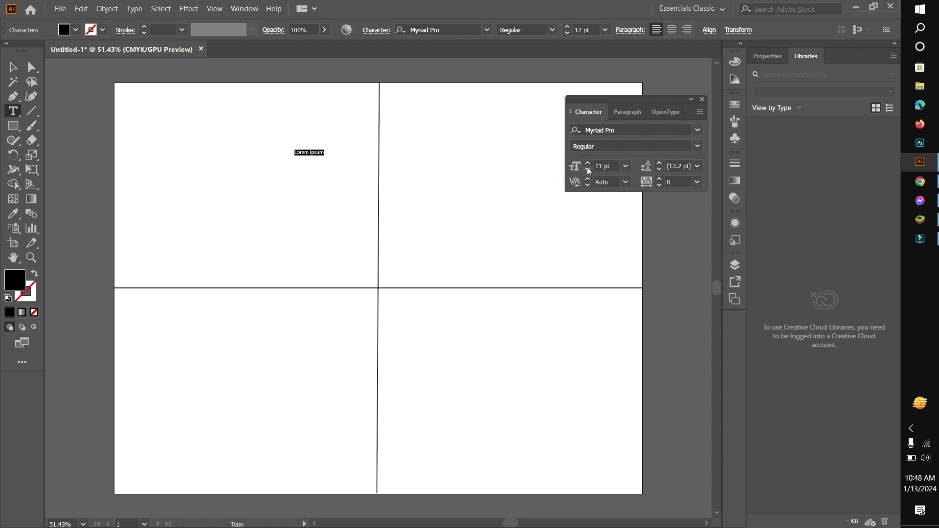
pyautogui.click(588, 164)
pyautogui.click(588, 164)
pyautogui.click(588, 164)
pyautogui.click(588, 164)
pyautogui.click(588, 164)
pyautogui.click(588, 164)
pyautogui.click(588, 165)
pyautogui.click(588, 165)
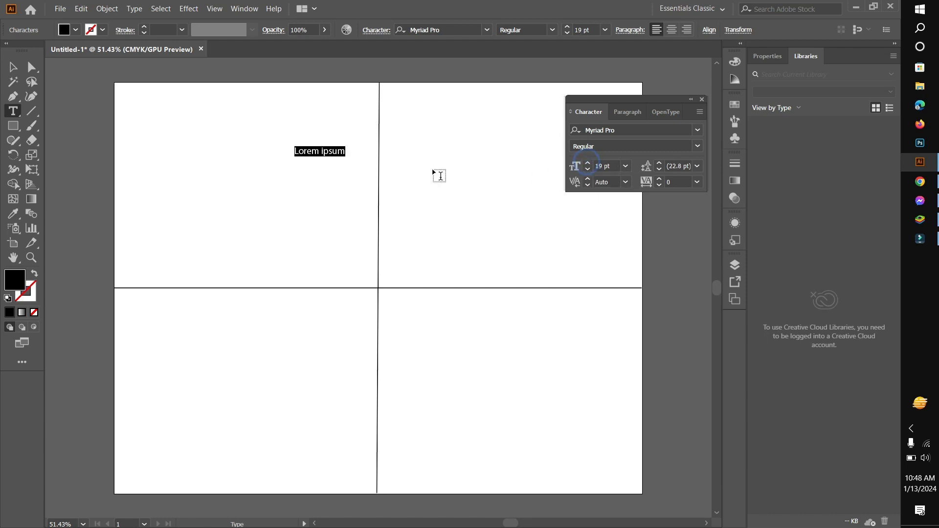
# Replace the placeholder text with the number 12.
pyautogui.click(300, 151)
pyautogui.tripleClick(308, 151)
pyautogui.write('1')
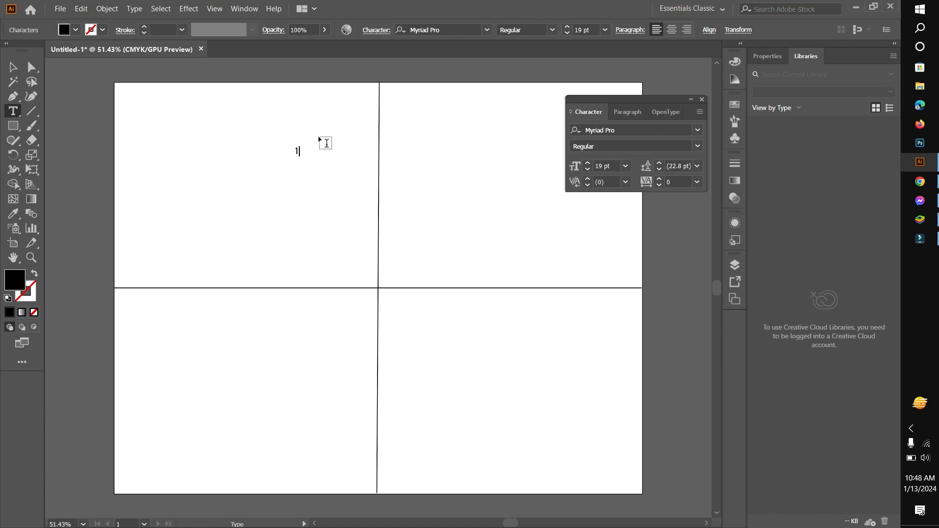
pyautogui.write('2')
# Change the font of the number 12 to Cooper Black.
pyautogui.doubleClick(296, 153)
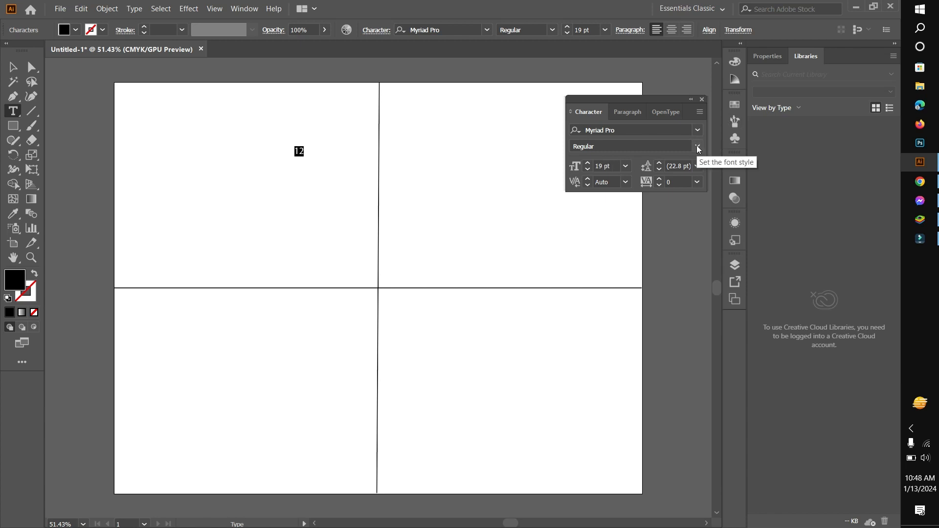
pyautogui.click(698, 130)
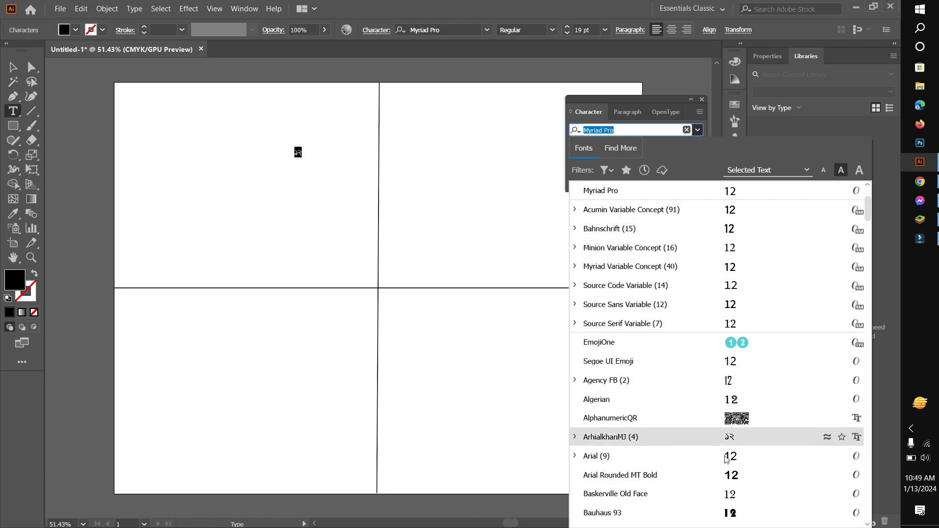
pyautogui.scroll(-2, 727, 460)
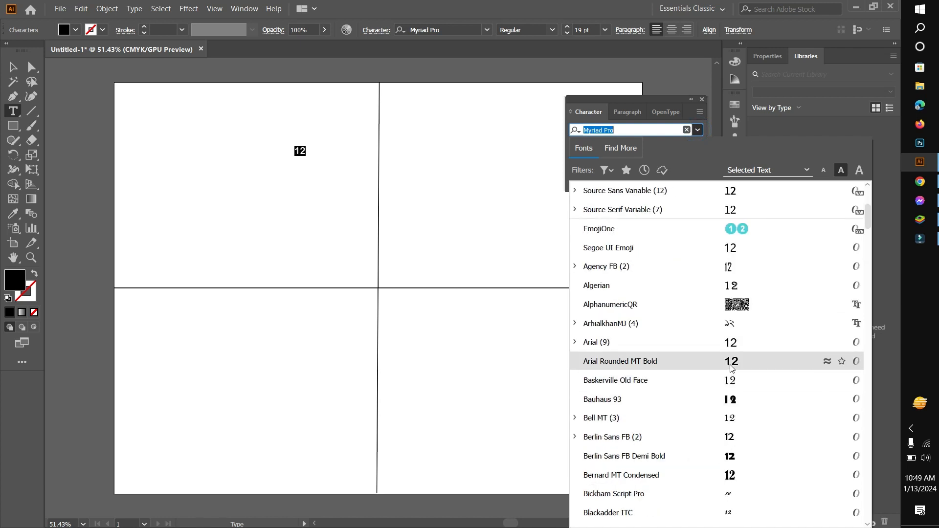
pyautogui.scroll(-1, 731, 367)
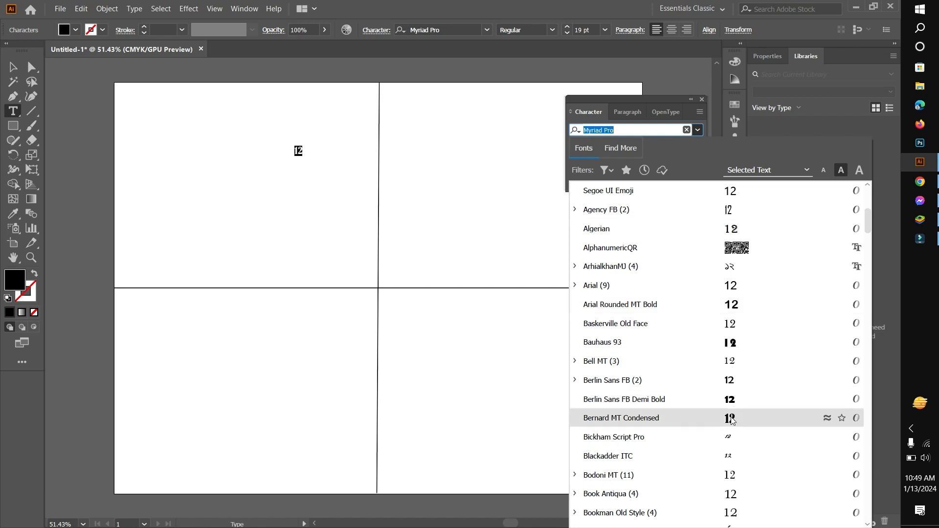
pyautogui.scroll(-3, 733, 420)
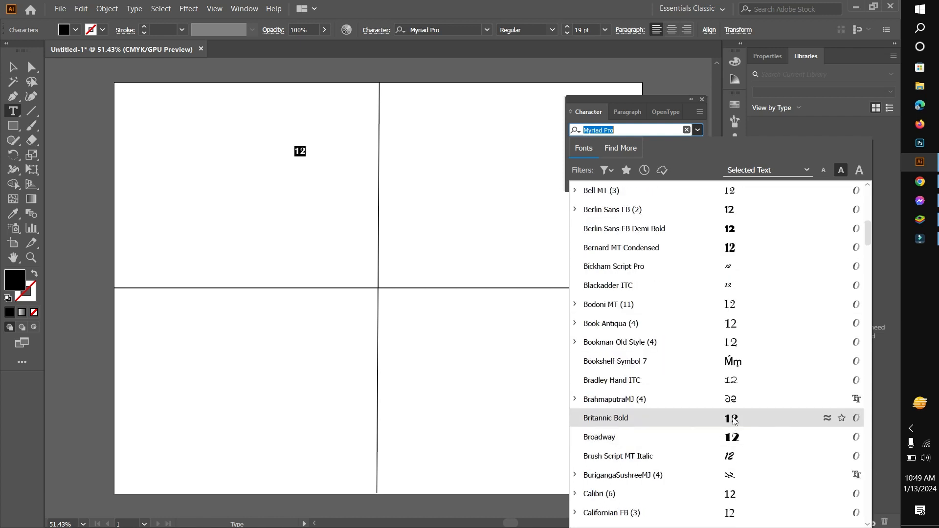
pyautogui.scroll(-9, 734, 421)
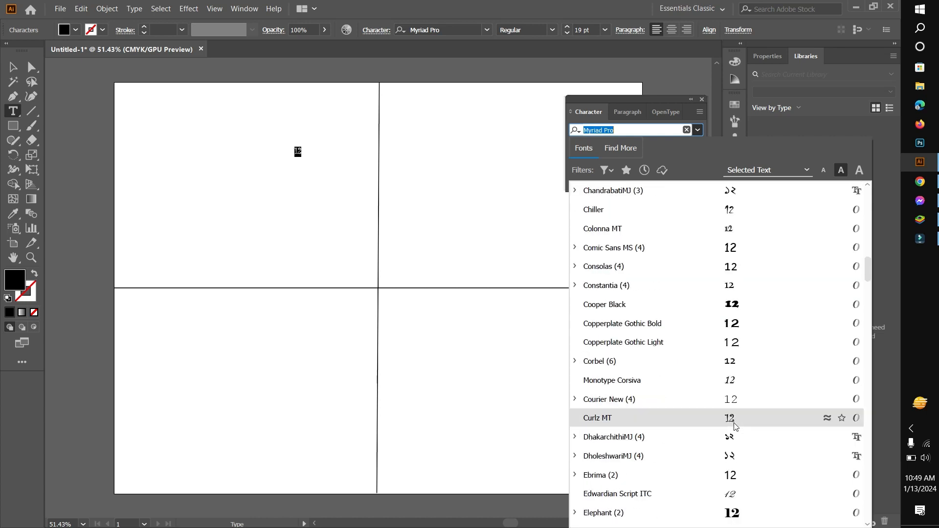
pyautogui.click(735, 305)
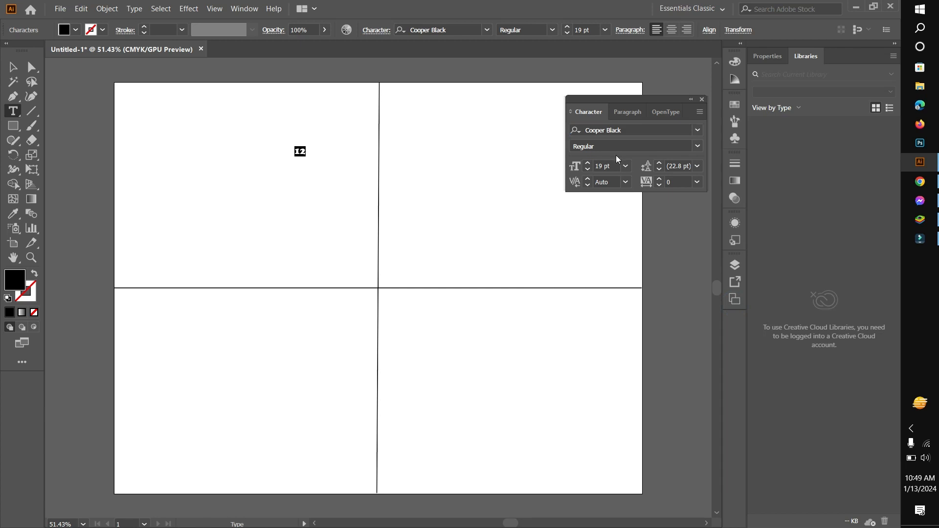
# Increase the font size of the number 12 to 28 pt.
pyautogui.click(588, 164)
pyautogui.click(588, 163)
pyautogui.click(588, 164)
pyautogui.click(588, 164)
pyautogui.click(588, 164)
pyautogui.click(588, 164)
pyautogui.click(588, 164)
pyautogui.click(588, 164)
pyautogui.click(588, 164)
# Move the number 12 onto the vertical line, above the intersection of the two lines.
pyautogui.click(13, 67)
pyautogui.click(308, 152)
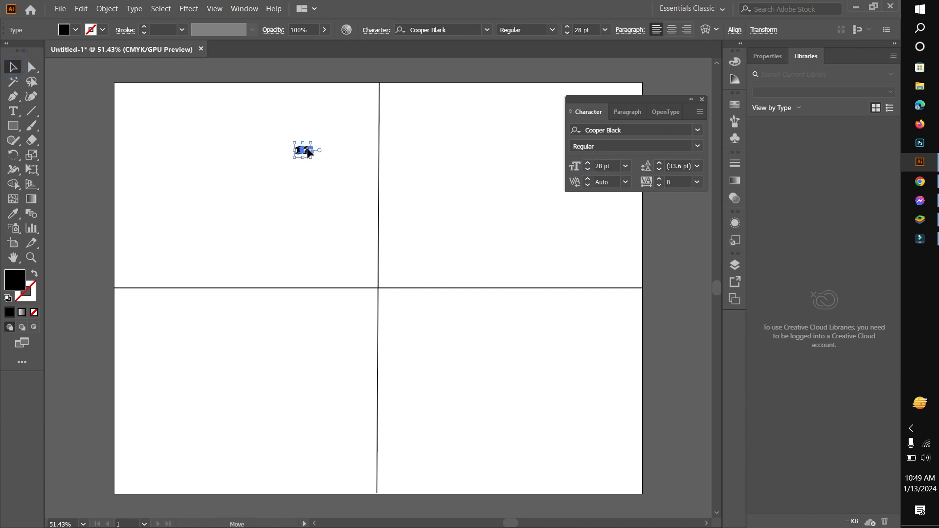
pyautogui.moveTo(345, 149); pyautogui.dragTo(378, 158)
# Rotate a copy of the number 12 about the intersection of the two lines by an angle of 360/12.
pyautogui.moveTo(19, 154); pyautogui.dragTo(114, 161)
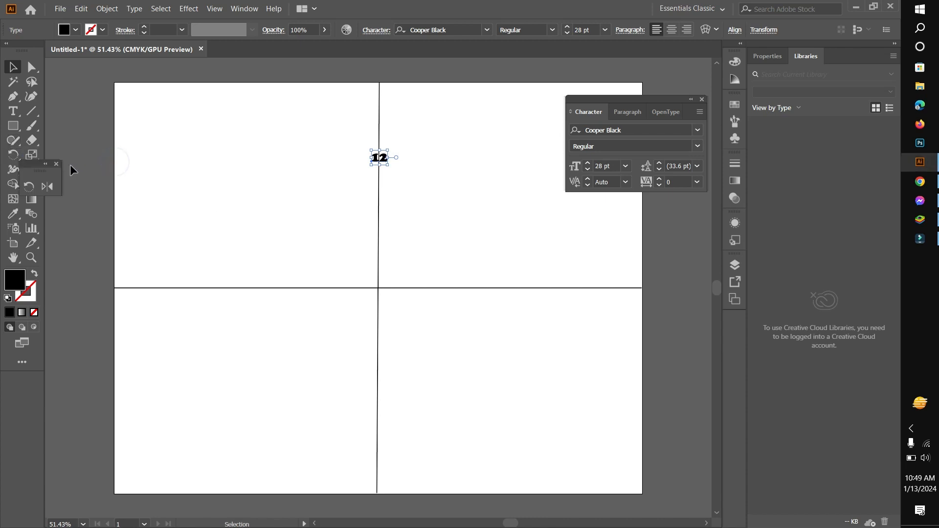
pyautogui.moveTo(36, 168); pyautogui.dragTo(158, 125)
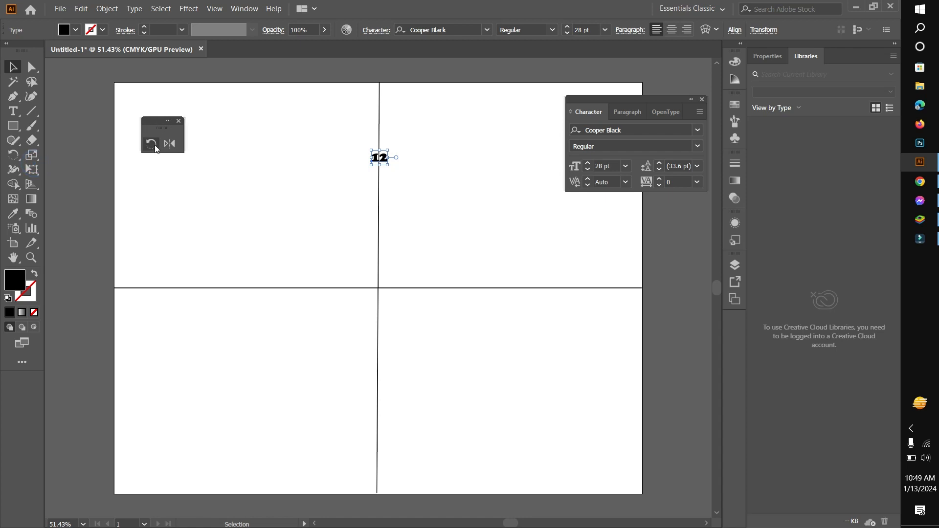
pyautogui.click(152, 145)
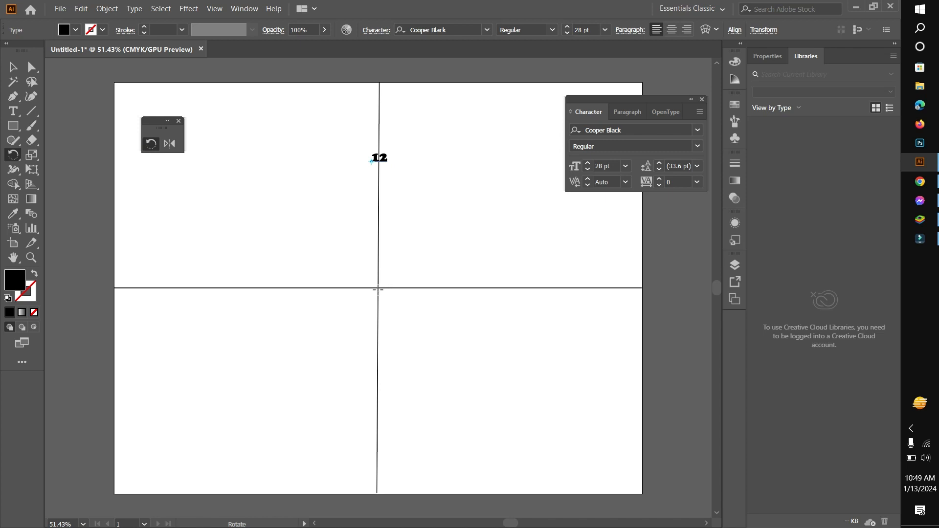
pyautogui.keyDown('alt'); pyautogui.click(378, 289); pyautogui.keyUp('alt')
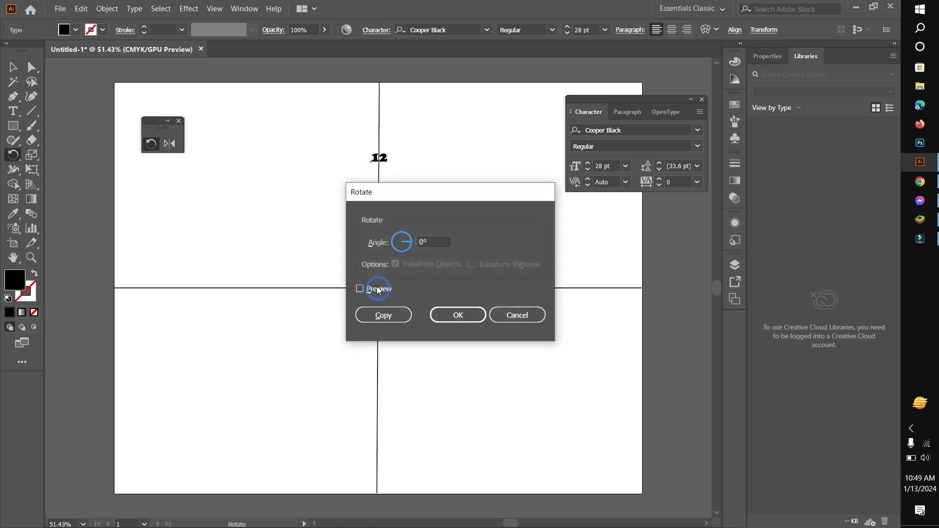
pyautogui.click(436, 241)
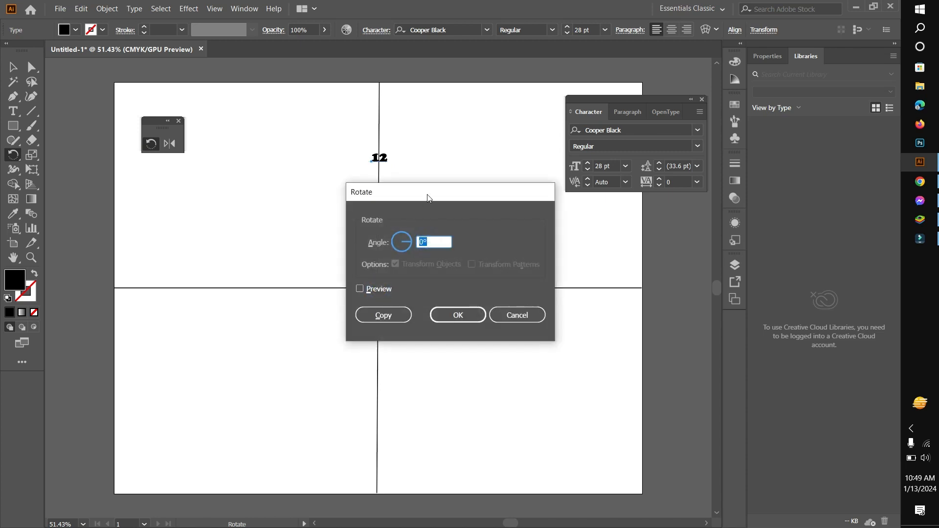
pyautogui.write('360/12')
pyautogui.click(392, 319)
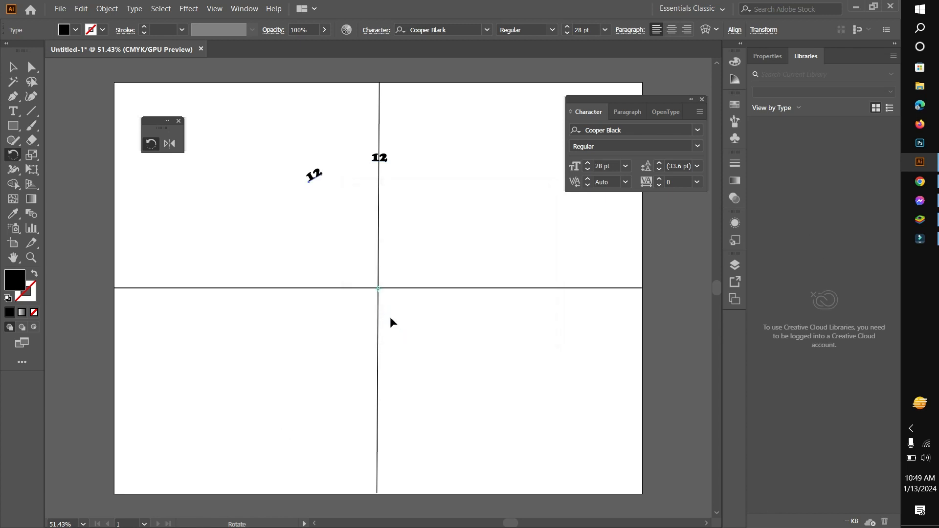
# Repeat the rotated copy around the centre until the number 12 stands at all twelve clock positions.
pyautogui.hotkey('ctrl', 'd')
pyautogui.hotkey('ctrl', 'd')
pyautogui.hotkey('ctrl', 'd')
pyautogui.hotkey('ctrl', 'd')
pyautogui.hotkey('ctrl', 'd')
pyautogui.hotkey('ctrl', 'd')
pyautogui.hotkey('ctrl', 'd')
pyautogui.hotkey('ctrl', 'd')
pyautogui.hotkey('ctrl', 'd')
pyautogui.hotkey('ctrl', 'd')
pyautogui.hotkey('ctrl', 'd')
pyautogui.hotkey('ctrl', 'd')
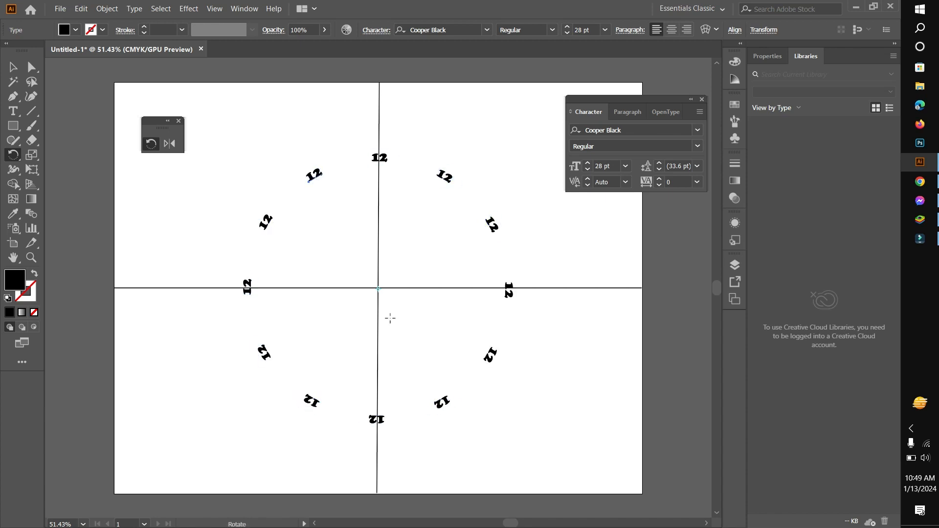
# Renumber the six copies clockwise from the top 12 as 01, 02, 03, 04, 05 and 06.
pyautogui.click(14, 111)
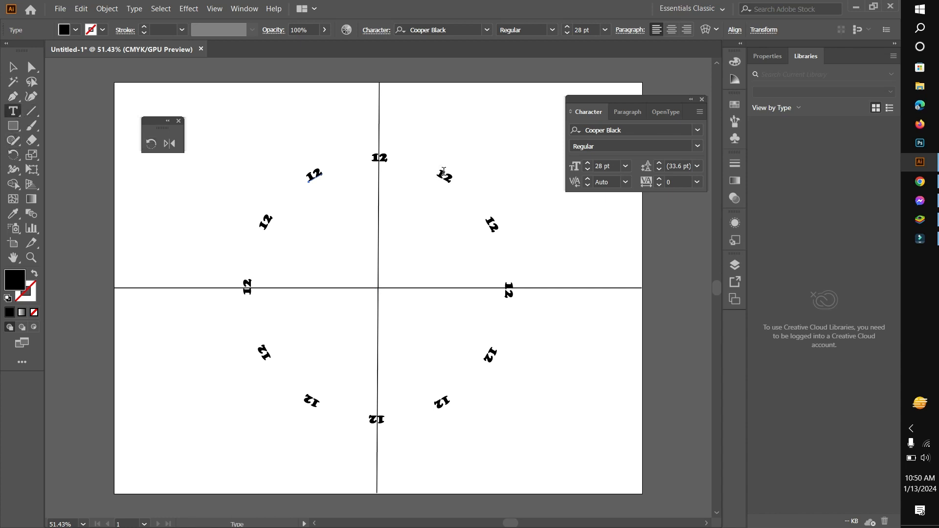
pyautogui.doubleClick(446, 179)
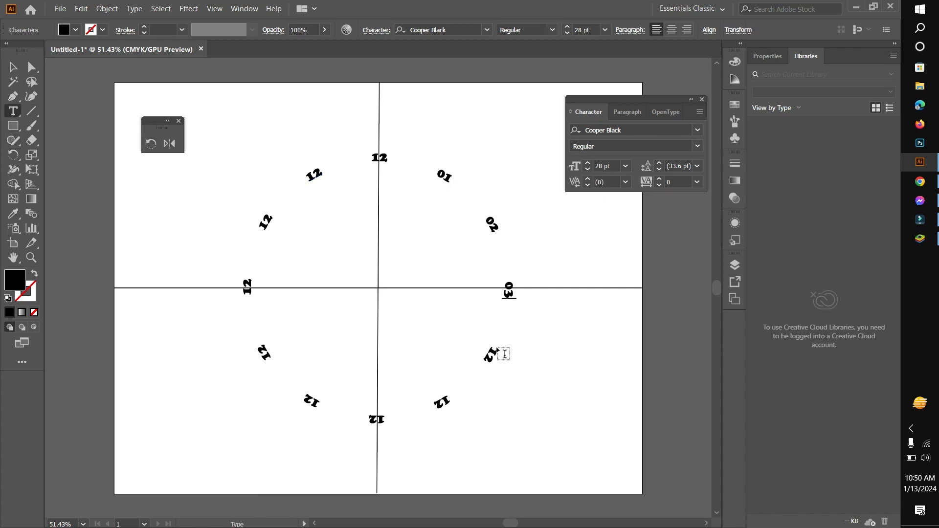
pyautogui.doubleClick(491, 355)
pyautogui.write('04')
pyautogui.doubleClick(444, 397)
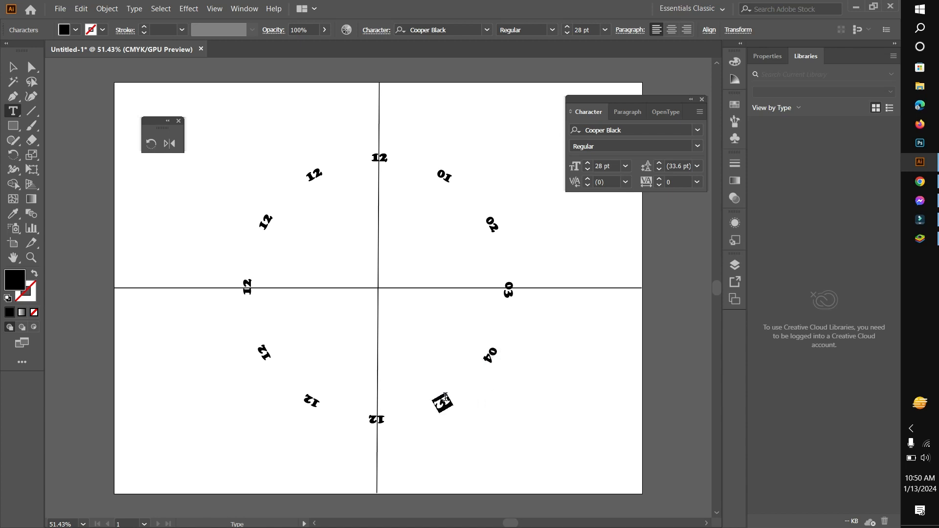
pyautogui.write('05')
pyautogui.click(377, 420)
pyautogui.doubleClick(379, 420)
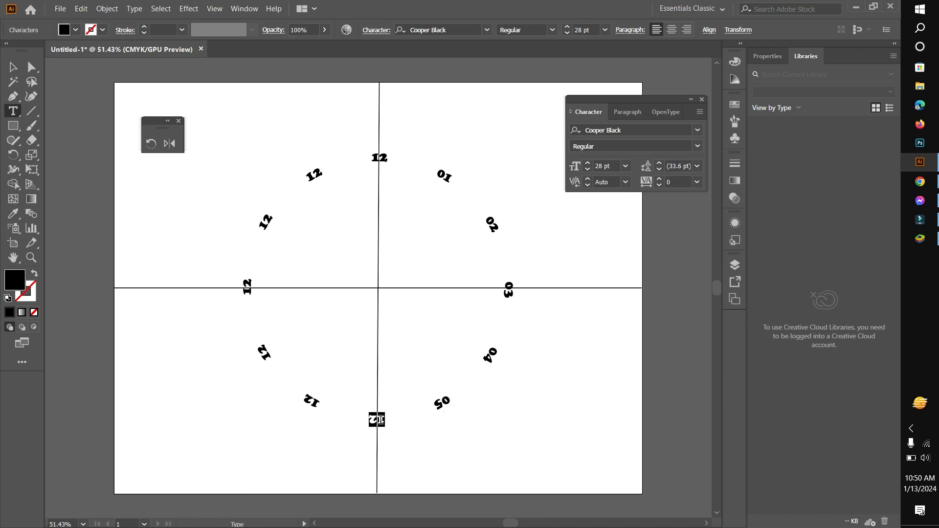
pyautogui.write('06')
pyautogui.doubleClick(312, 401)
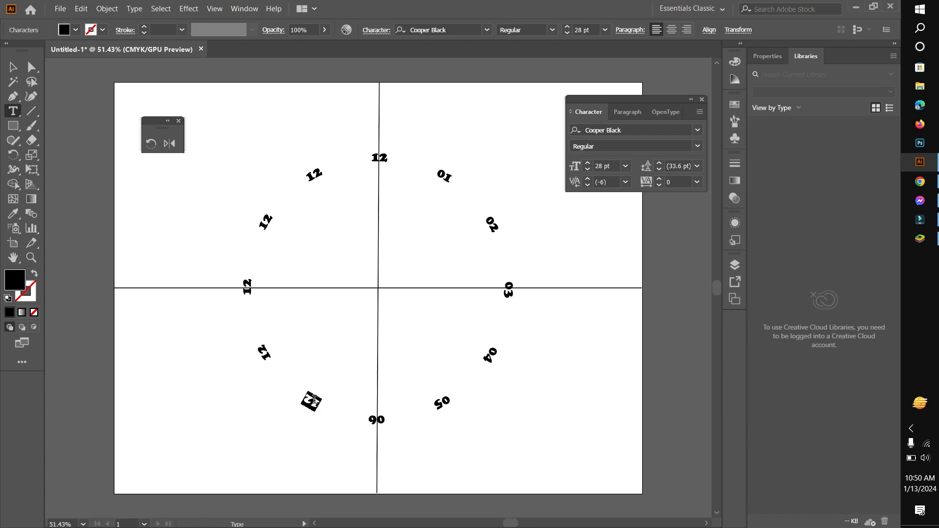
pyautogui.click(314, 400)
pyautogui.doubleClick(311, 404)
pyautogui.click(312, 405)
pyautogui.click(311, 405)
pyautogui.click(312, 402)
pyautogui.doubleClick(311, 402)
pyautogui.press('Escape')
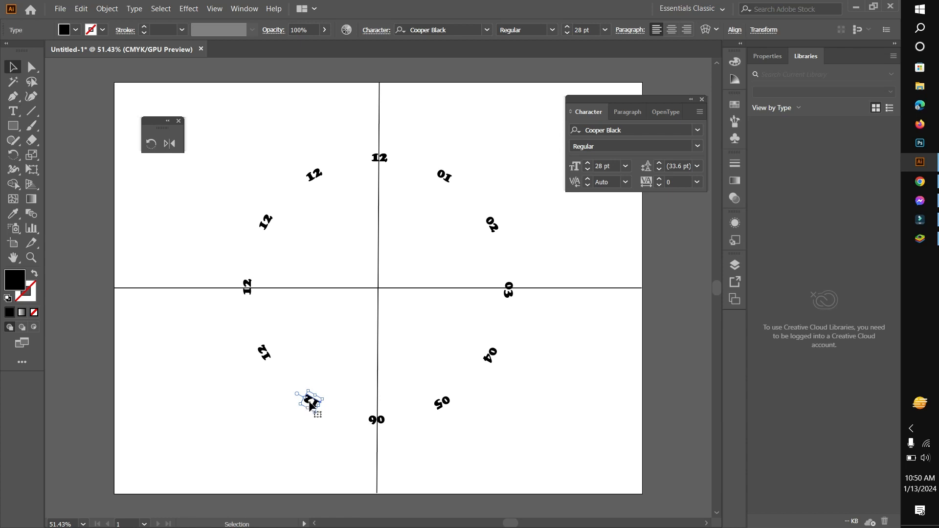
# Renumber the copies at the seven, eight, nine and ten o'clock positions as 07, 08, 09 and 10.
pyautogui.click(16, 112)
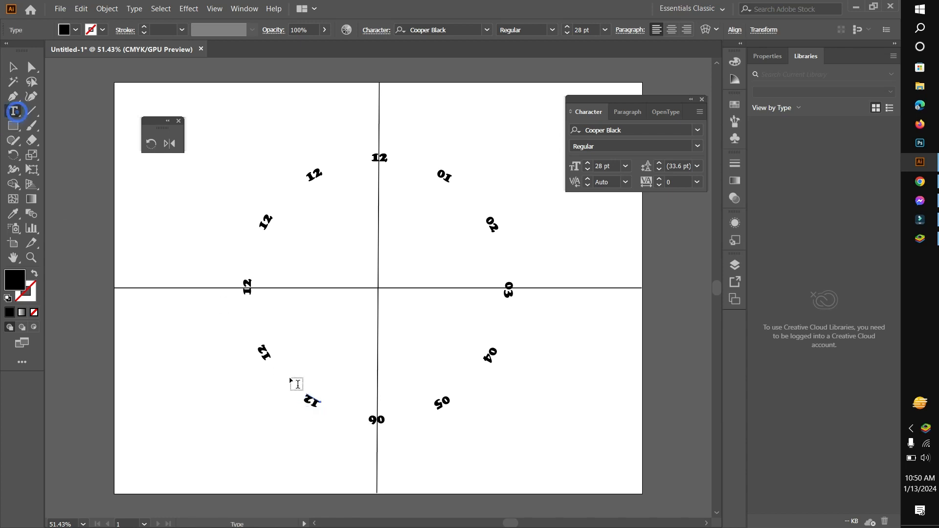
pyautogui.doubleClick(307, 399)
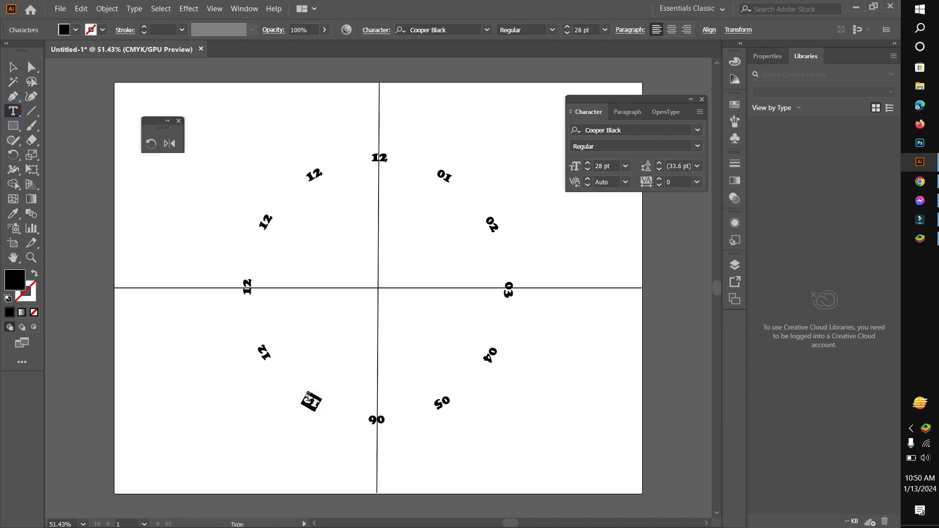
pyautogui.write('07')
pyautogui.doubleClick(265, 353)
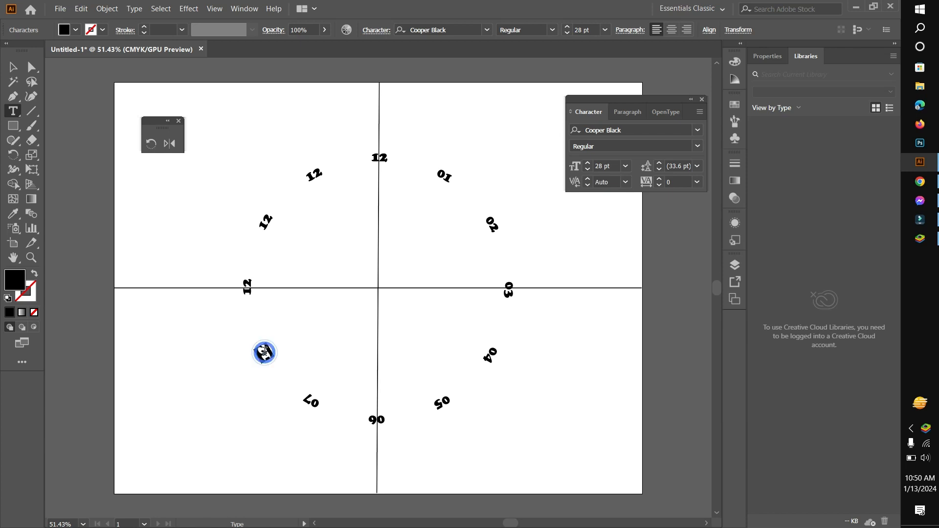
pyautogui.write('0')
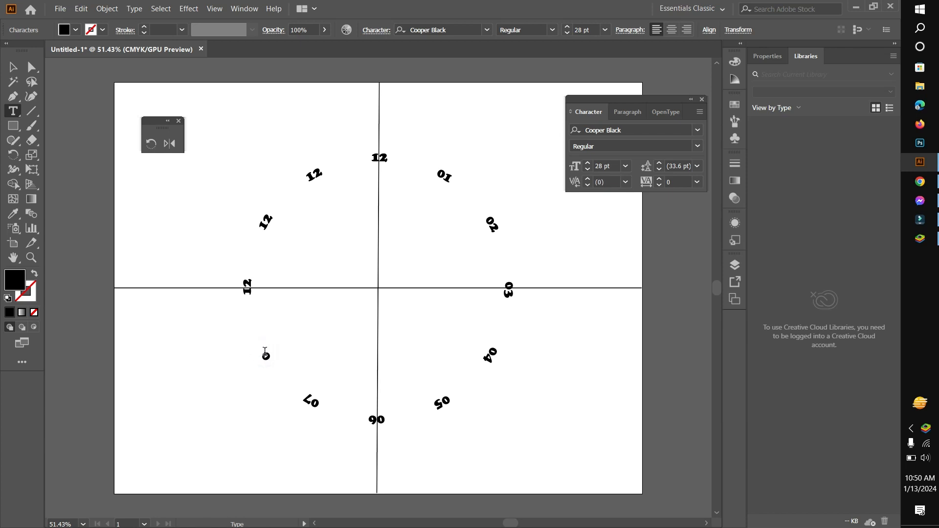
pyautogui.write('8')
pyautogui.doubleClick(245, 286)
pyautogui.click(242, 283)
pyautogui.doubleClick(264, 223)
pyautogui.write('10')
# Rotate the numbers 01 and 02 individually until they read roughly upright.
pyautogui.click(13, 67)
pyautogui.click(314, 174)
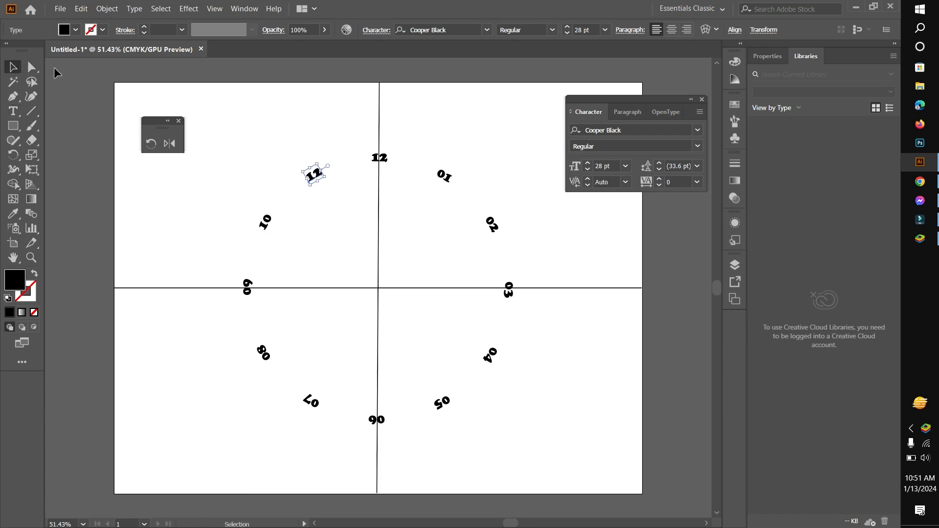
pyautogui.click(445, 177)
pyautogui.moveTo(450, 189); pyautogui.dragTo(462, 189)
pyautogui.click(496, 228)
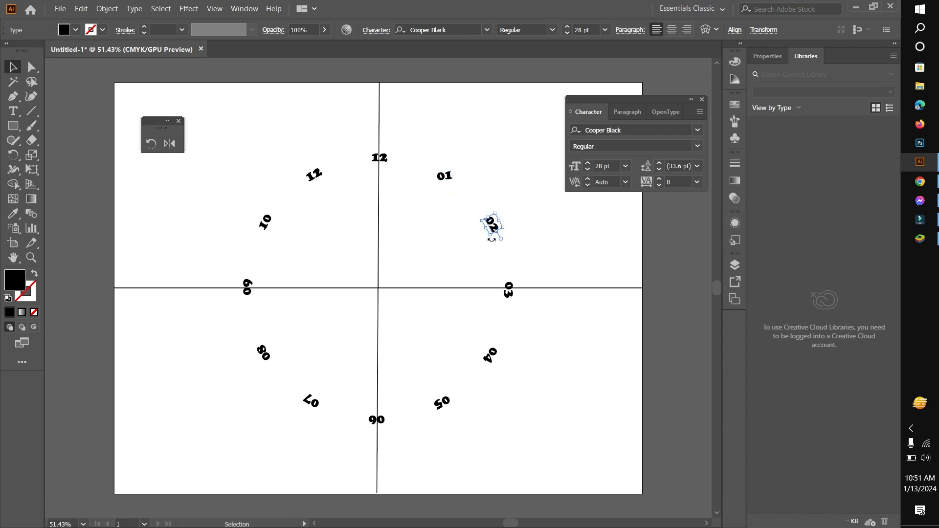
pyautogui.moveTo(512, 232); pyautogui.dragTo(516, 239)
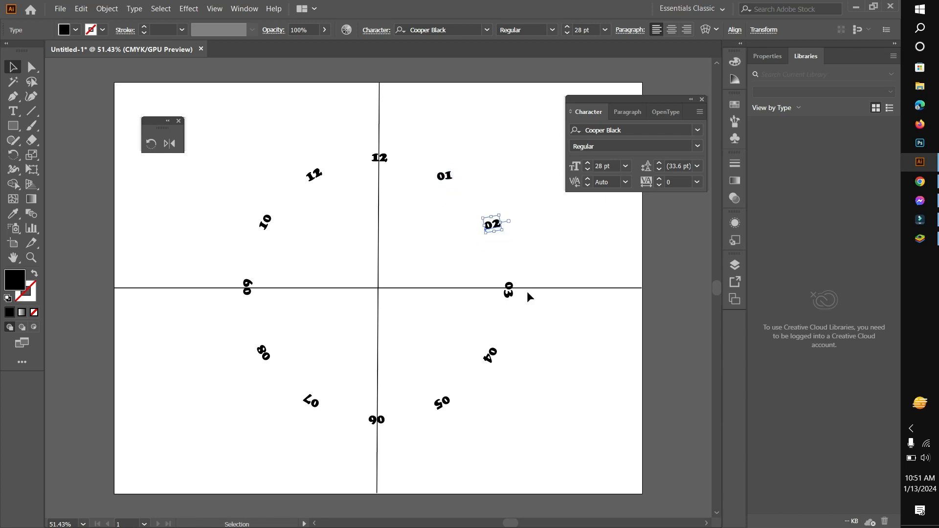
# Rotate the numbers 03, 04 and 05 individually until they read roughly upright.
pyautogui.click(512, 296)
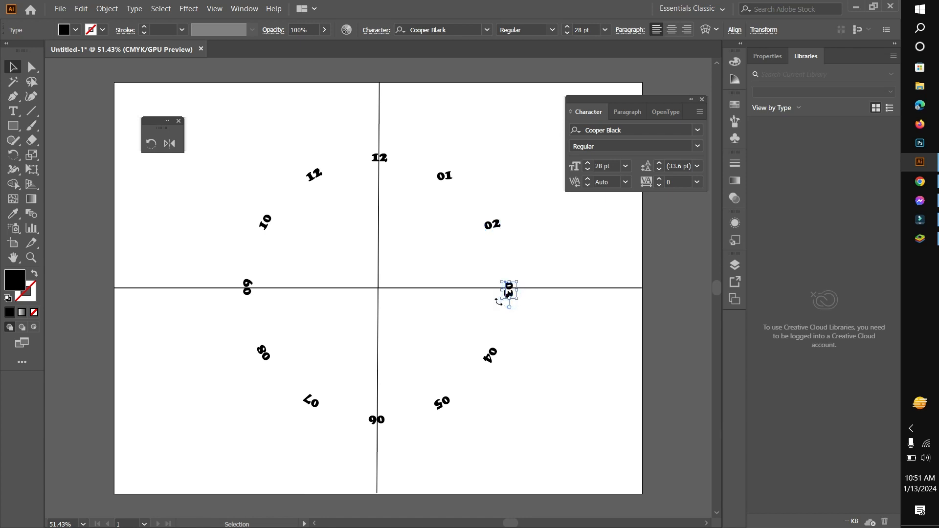
pyautogui.moveTo(497, 300); pyautogui.dragTo(527, 305)
pyautogui.click(488, 363)
pyautogui.moveTo(475, 364); pyautogui.dragTo(510, 367)
pyautogui.click(443, 403)
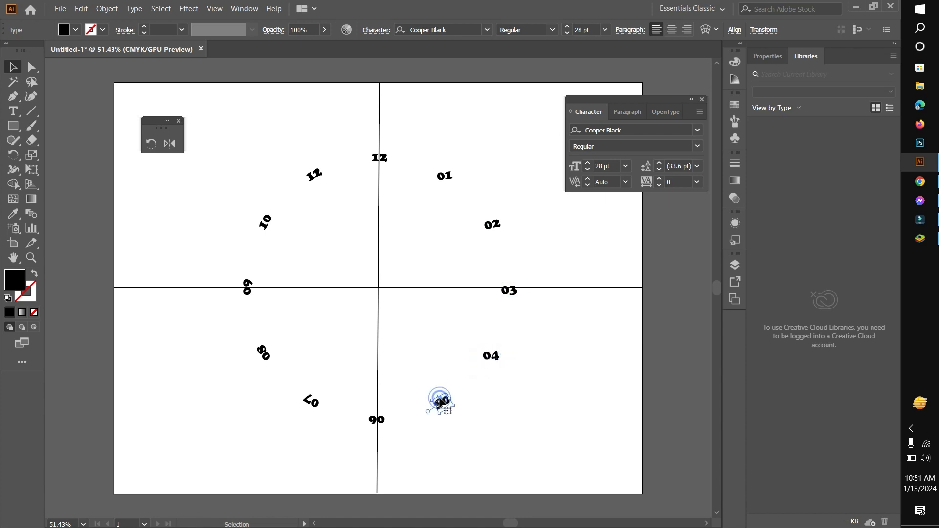
pyautogui.moveTo(439, 419); pyautogui.dragTo(478, 381)
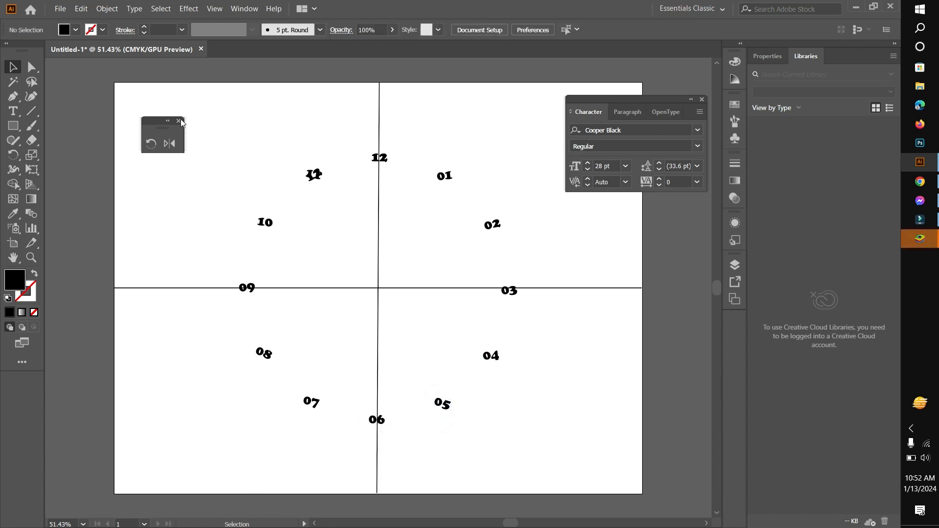
# Draw a short vertical line segment directly above the top 12 and give it a 1 pt stroke.
pyautogui.click(31, 116)
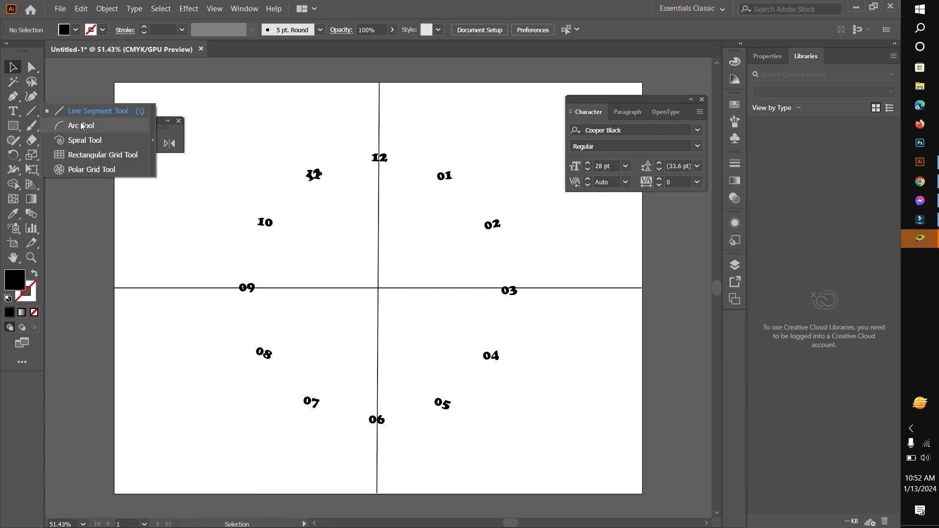
pyautogui.click(49, 110)
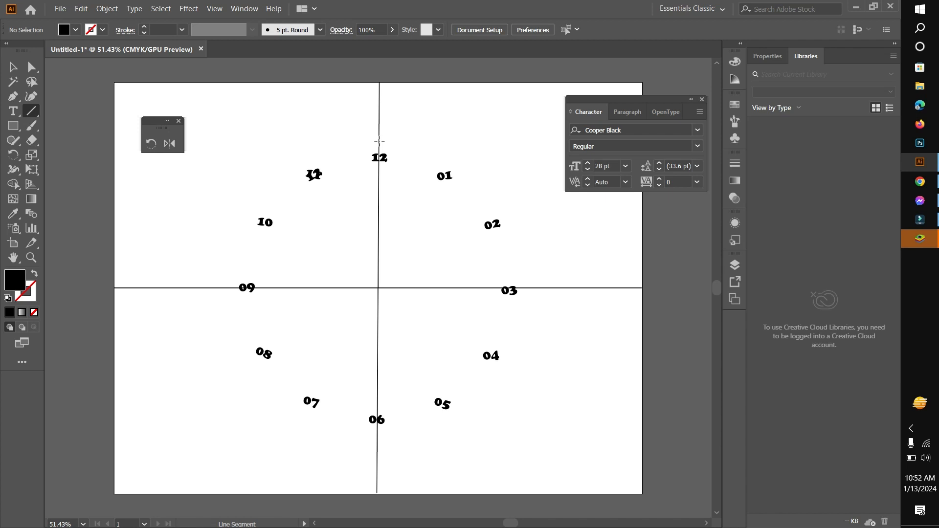
pyautogui.moveTo(379, 141); pyautogui.dragTo(377, 120)
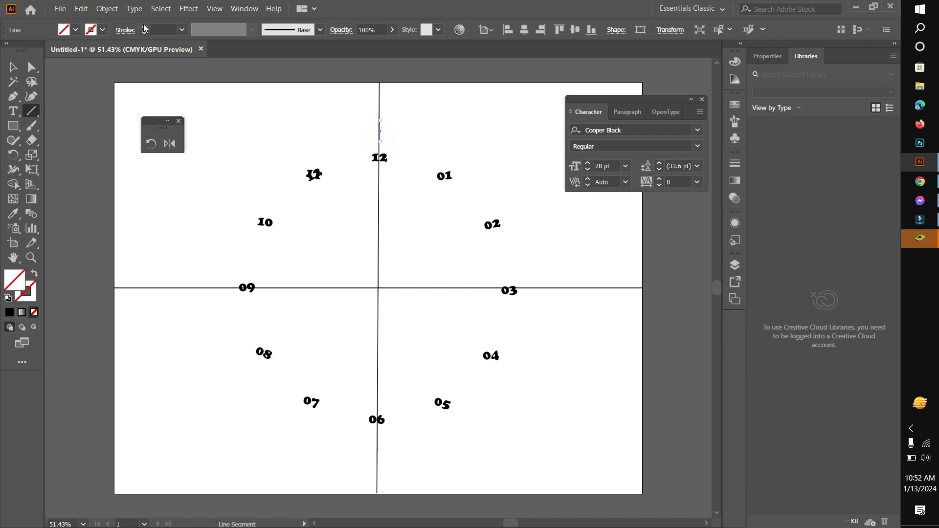
pyautogui.click(145, 28)
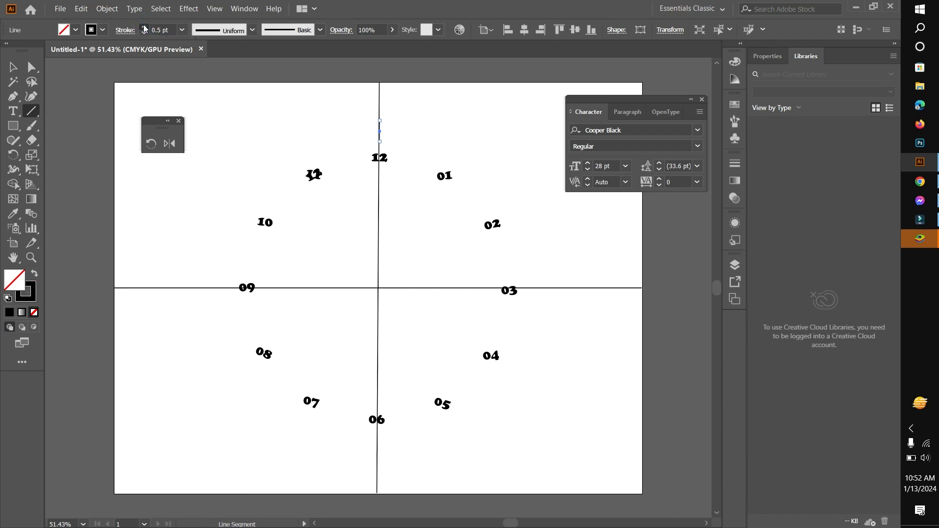
pyautogui.click(145, 28)
# Rotate a copy of the short tick line about the intersection of the two lines by an angle of 360/60.
pyautogui.click(156, 148)
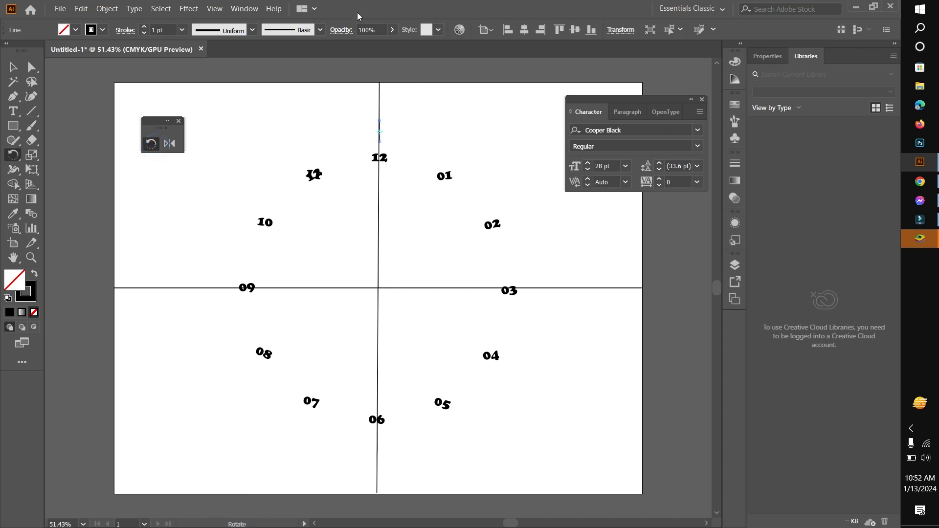
pyautogui.keyDown('alt'); pyautogui.click(378, 289); pyautogui.keyUp('alt')
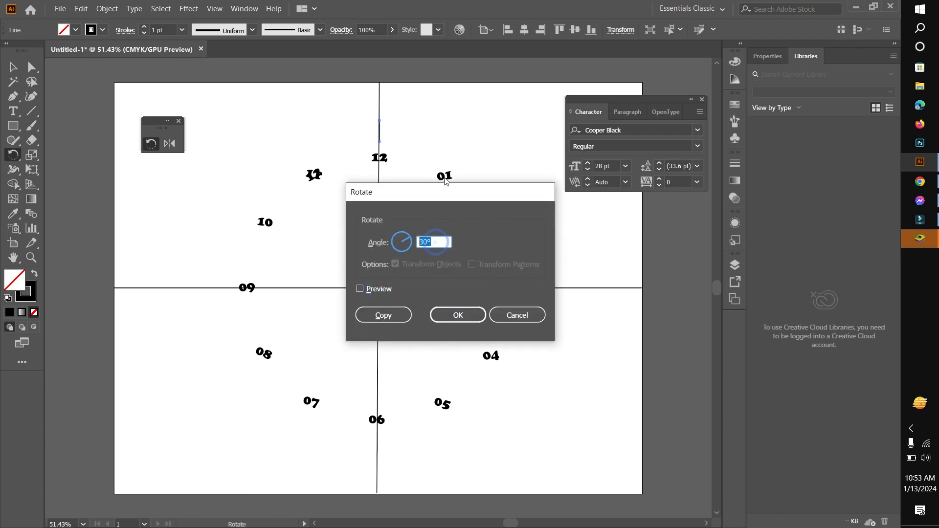
pyautogui.write('360/60')
pyautogui.click(371, 319)
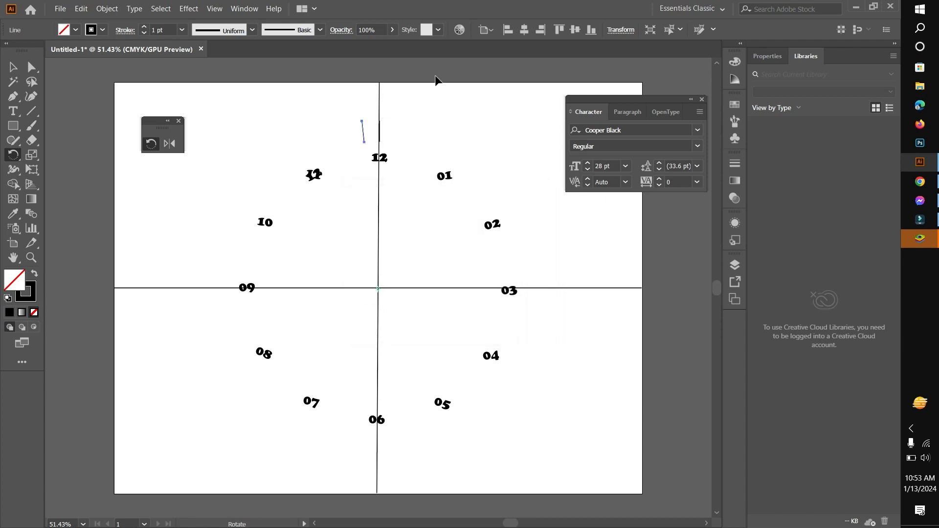
# Repeat the rotated tick copy around the centre until the ring of sixty minute marks is complete.
pyautogui.hotkey('ctrl', 'd')
pyautogui.hotkey('ctrl', 'd')
pyautogui.hotkey('ctrl', 'd')
pyautogui.hotkey('ctrl', 'd')
pyautogui.hotkey('ctrl', 'd')
pyautogui.hotkey('ctrl', 'd')
pyautogui.hotkey('ctrl', 'd')
pyautogui.hotkey('ctrl', 'd')
pyautogui.hotkey('ctrl', 'd')
pyautogui.hotkey('ctrl', 'd')
pyautogui.hotkey('ctrl', 'd')
pyautogui.hotkey('ctrl', 'd')
pyautogui.hotkey('ctrl', 'd')
pyautogui.hotkey('ctrl', 'd')
pyautogui.hotkey('ctrl', 'd')
pyautogui.hotkey('ctrl', 'd')
pyautogui.hotkey('ctrl', 'd')
pyautogui.hotkey('ctrl', 'd')
pyautogui.hotkey('ctrl', 'd')
pyautogui.hotkey('ctrl', 'd')
pyautogui.hotkey('ctrl', 'd')
pyautogui.hotkey('ctrl', 'd')
pyautogui.hotkey('ctrl', 'd')
pyautogui.hotkey('ctrl', 'd')
pyautogui.hotkey('ctrl', 'd')
pyautogui.hotkey('ctrl', 'd')
pyautogui.hotkey('ctrl', 'd')
pyautogui.hotkey('ctrl', 'd')
pyautogui.hotkey('ctrl', 'd')
pyautogui.hotkey('ctrl', 'd')
pyautogui.hotkey('ctrl', 'd')
pyautogui.hotkey('ctrl', 'd')
pyautogui.hotkey('ctrl', 'd')
pyautogui.hotkey('ctrl', 'd')
pyautogui.hotkey('ctrl', 'd')
pyautogui.hotkey('ctrl', 'd')
pyautogui.hotkey('ctrl', 'd')
pyautogui.hotkey('ctrl', 'd')
pyautogui.hotkey('ctrl', 'd')
pyautogui.hotkey('ctrl', 'd')
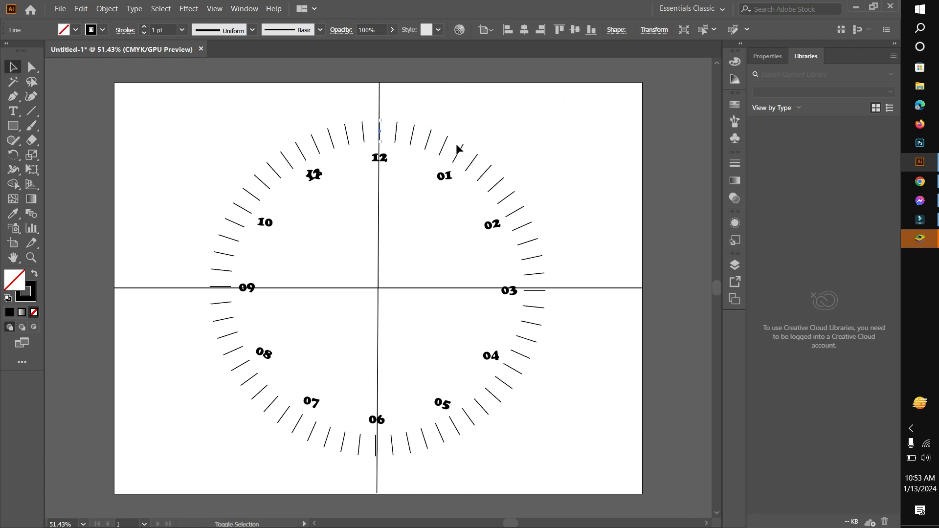
# Select the tick marks at all twelve hour positions and set their stroke weight to 10 pt.
pyautogui.keyDown('shift'); pyautogui.click(458, 153); pyautogui.keyUp('shift')
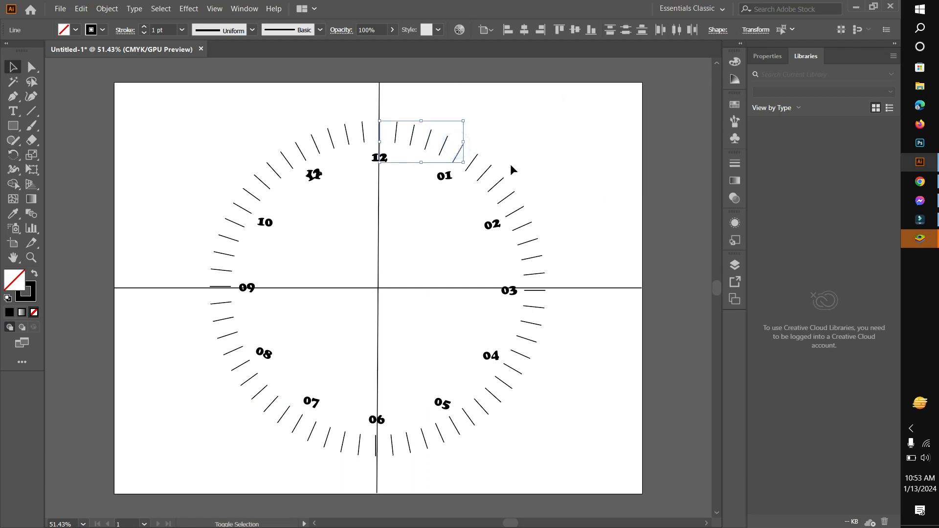
pyautogui.keyDown('shift'); pyautogui.click(522, 214); pyautogui.keyUp('shift')
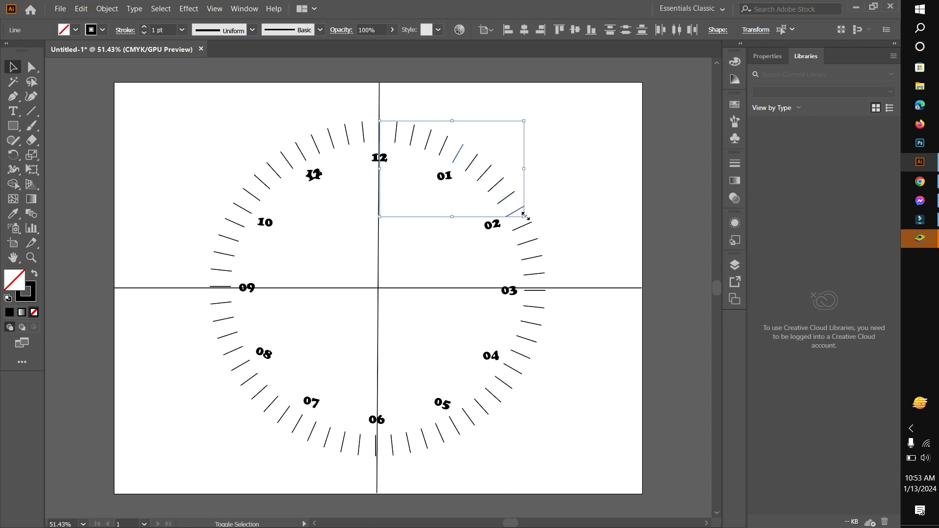
pyautogui.keyDown('shift'); pyautogui.click(539, 287); pyautogui.keyUp('shift')
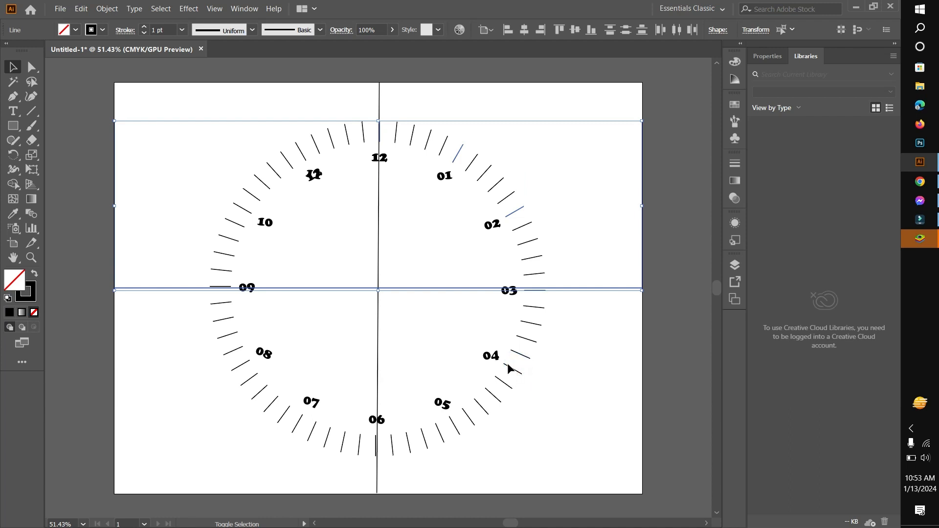
pyautogui.moveTo(512, 363); pyautogui.dragTo(524, 381)
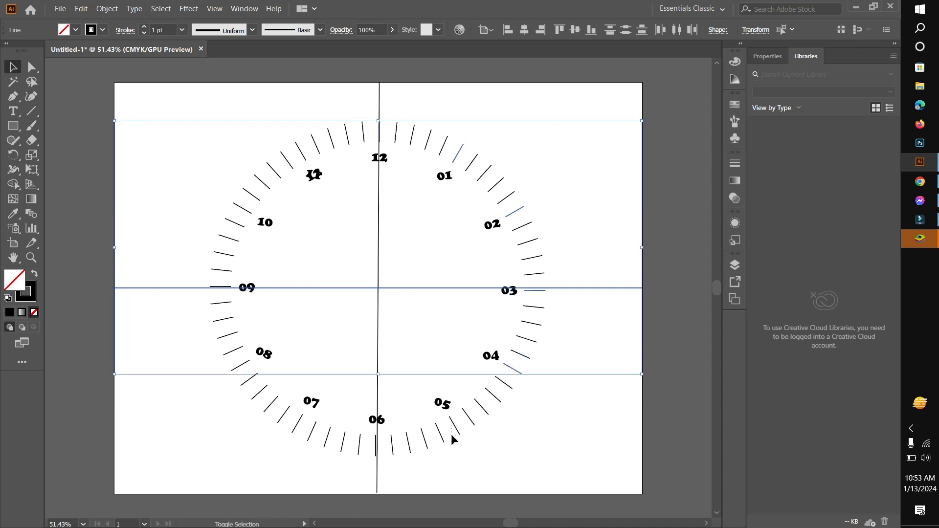
pyautogui.moveTo(451, 434); pyautogui.dragTo(455, 435)
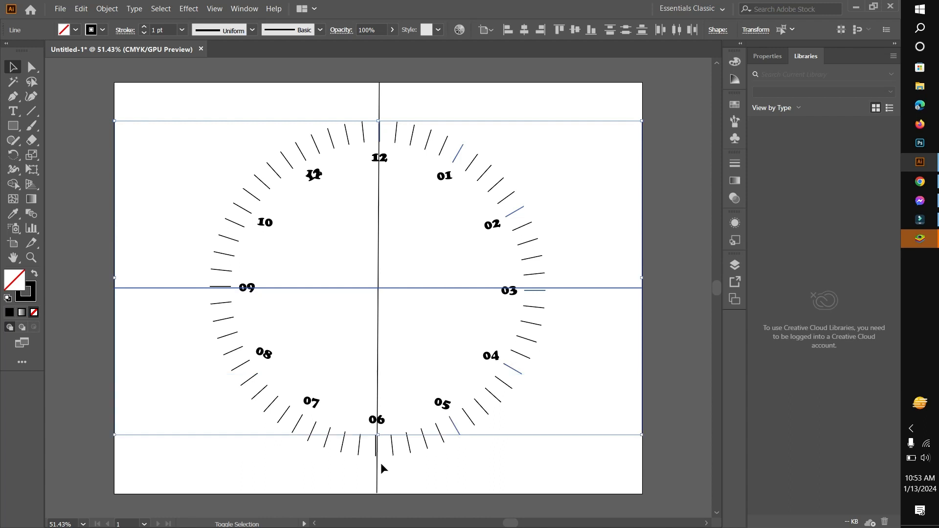
pyautogui.moveTo(386, 454); pyautogui.dragTo(386, 456)
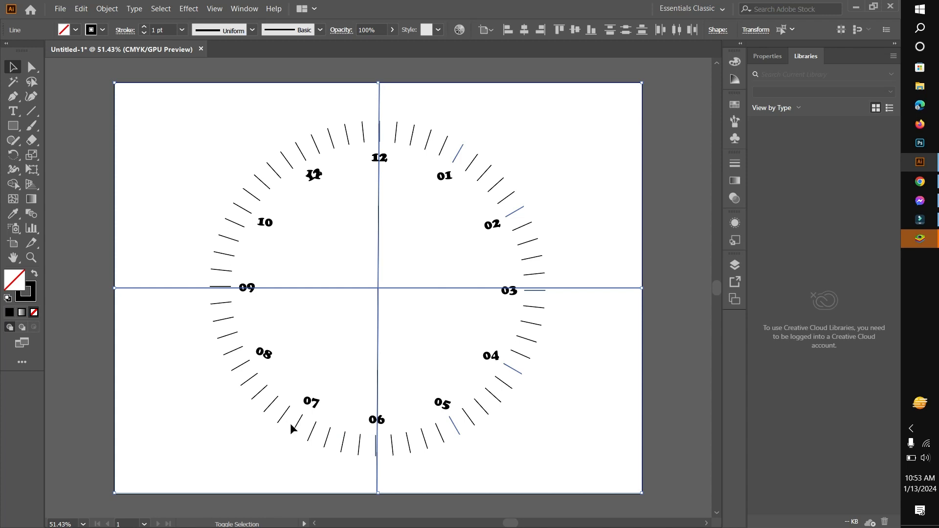
pyautogui.moveTo(298, 434); pyautogui.dragTo(301, 437)
pyautogui.keyDown('shift'); pyautogui.moveTo(236, 366); pyautogui.dragTo(226, 354); pyautogui.keyUp('shift')
pyautogui.keyDown('shift'); pyautogui.moveTo(216, 280); pyautogui.dragTo(226, 294); pyautogui.keyUp('shift')
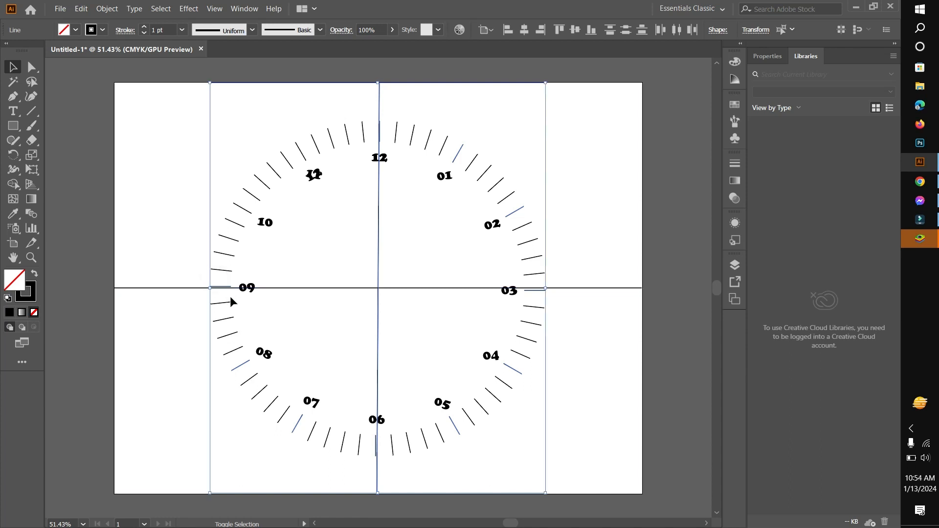
pyautogui.keyDown('shift'); pyautogui.moveTo(230, 194); pyautogui.dragTo(250, 225); pyautogui.keyUp('shift')
pyautogui.click(144, 27)
pyautogui.click(144, 28)
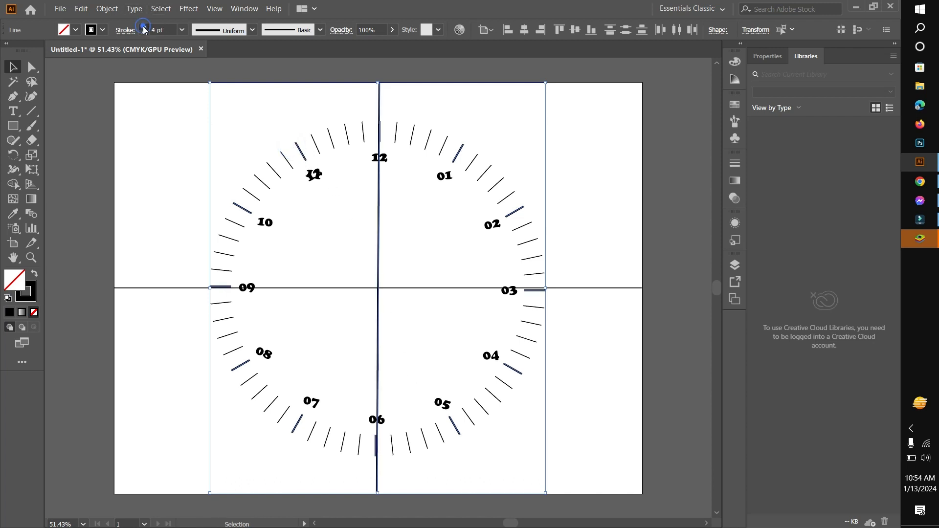
pyautogui.click(144, 27)
pyautogui.click(144, 27)
pyautogui.click(144, 27)
pyautogui.click(144, 27)
pyautogui.click(144, 27)
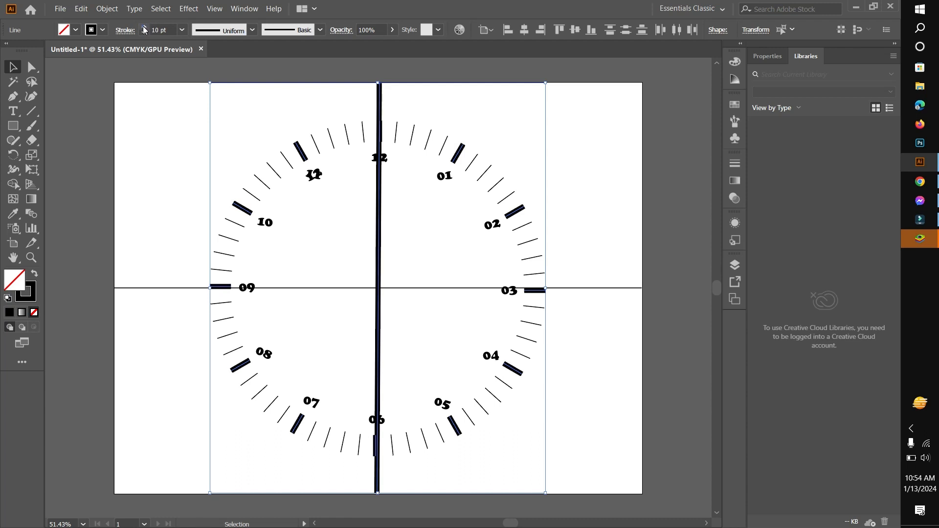
pyautogui.click(144, 27)
pyautogui.click(144, 28)
pyautogui.click(144, 27)
pyautogui.click(144, 27)
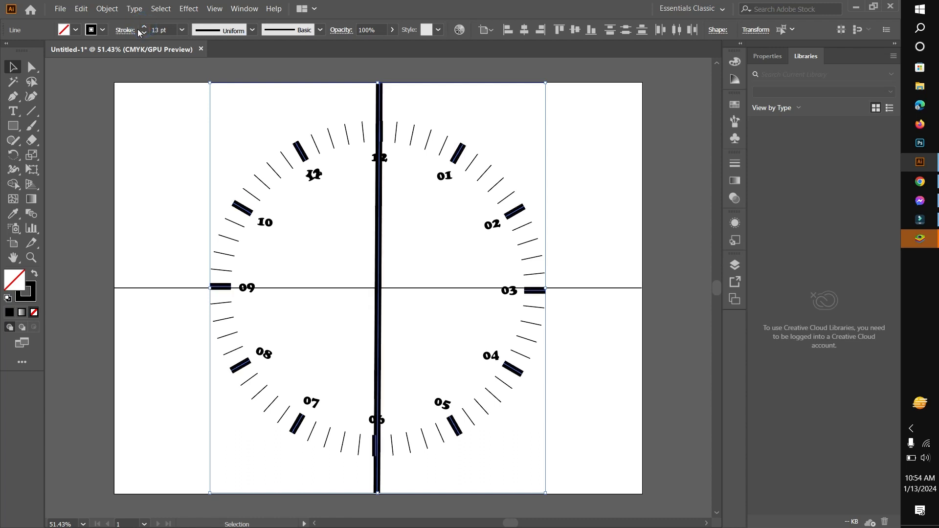
pyautogui.click(144, 32)
pyautogui.click(144, 33)
pyautogui.click(144, 33)
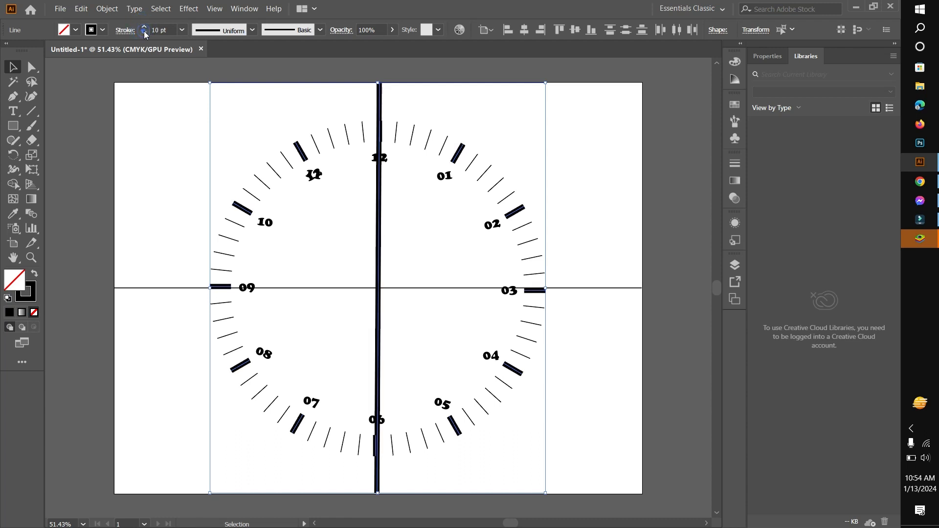
# Draw a diagonal clock hand from the centre towards the gap between 01 and 02 and taper it with Width Profile 4.
pyautogui.click(415, 210)
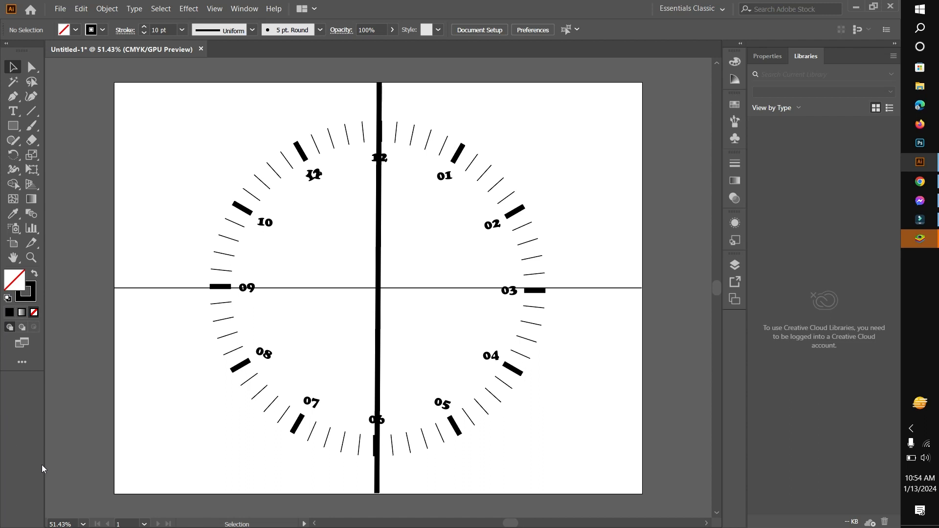
pyautogui.click(32, 110)
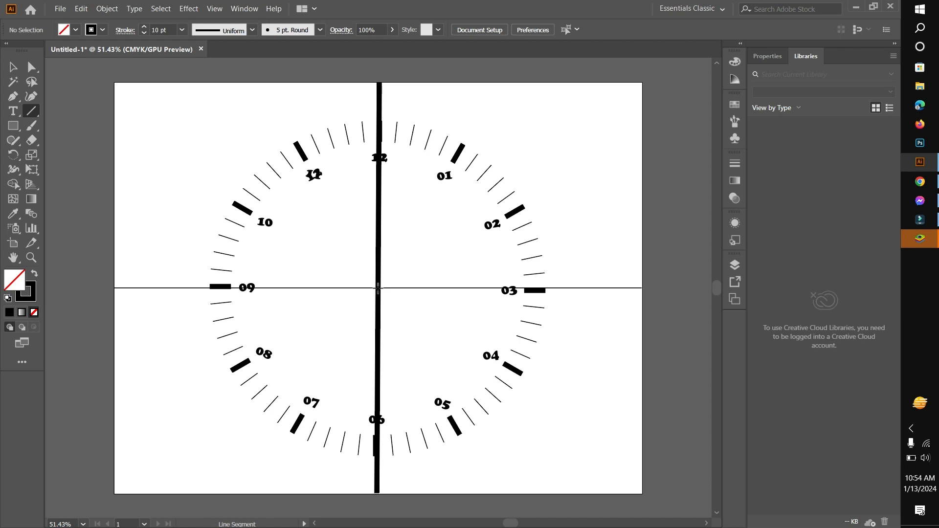
pyautogui.moveTo(378, 287); pyautogui.dragTo(447, 236)
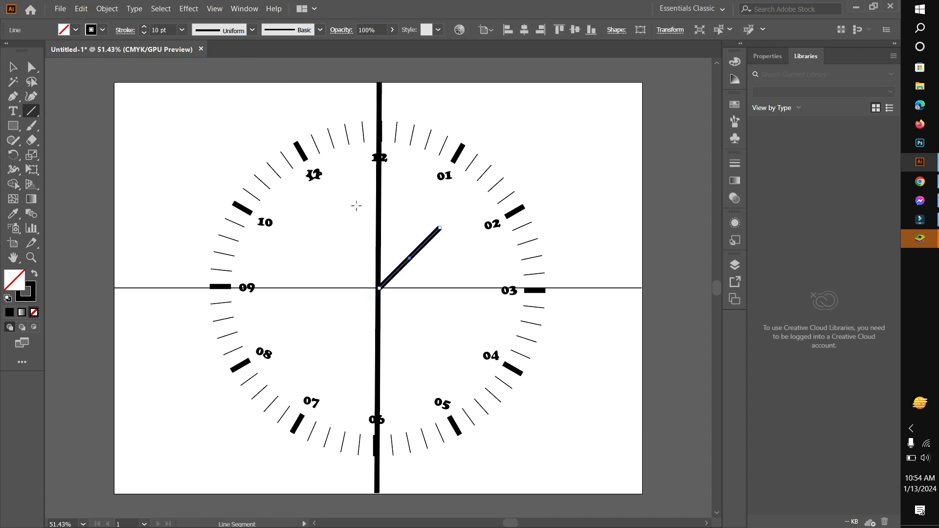
pyautogui.click(245, 31)
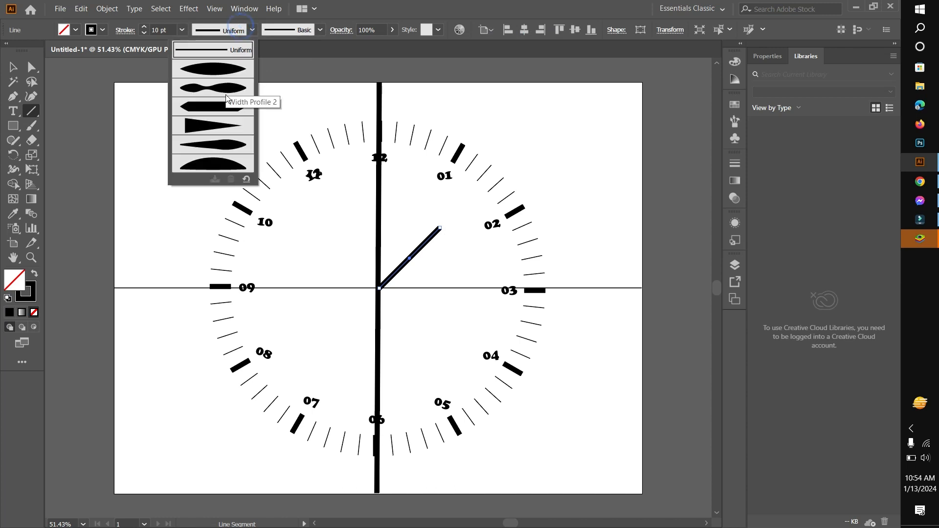
pyautogui.click(223, 123)
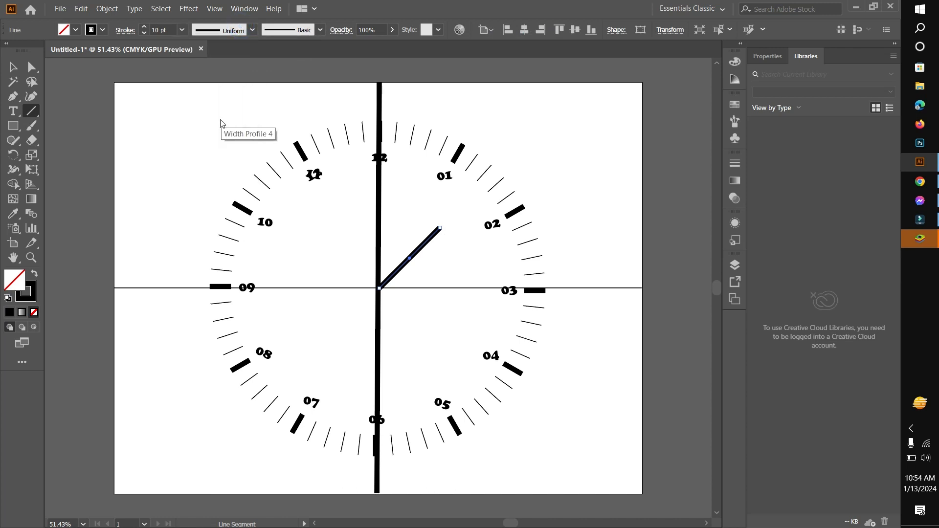
pyautogui.click(13, 67)
pyautogui.click(448, 258)
# Draw a second hand line from the centre towards the gap between 10 and 11 and set its stroke to 12 pt.
pyautogui.click(32, 111)
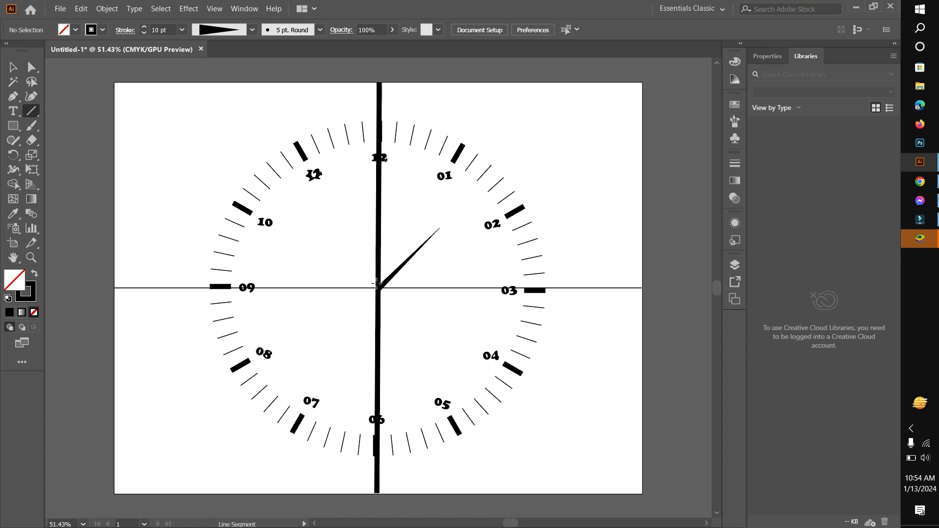
pyautogui.moveTo(375, 288); pyautogui.dragTo(306, 230)
pyautogui.click(144, 26)
pyautogui.click(144, 27)
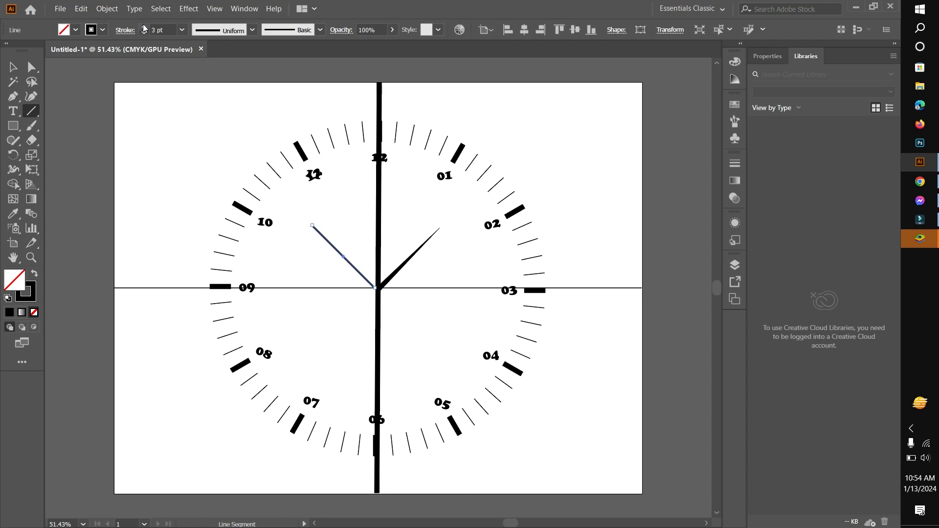
pyautogui.click(144, 27)
pyautogui.click(144, 27)
pyautogui.click(144, 26)
pyautogui.click(144, 27)
pyautogui.click(144, 27)
pyautogui.click(143, 27)
pyautogui.click(143, 27)
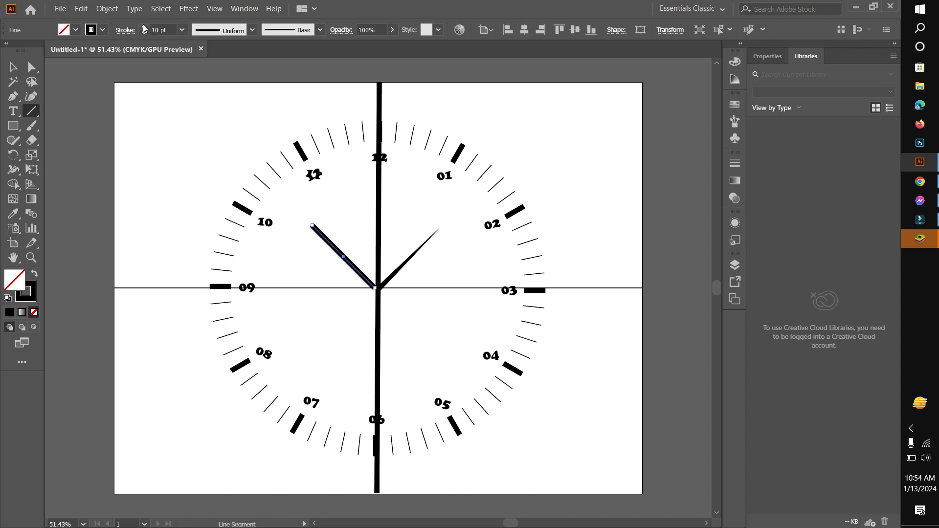
pyautogui.click(143, 27)
pyautogui.click(144, 27)
# Taper the hand pointing between 10 and 11 with Width Profile 4 and deselect it.
pyautogui.click(215, 32)
pyautogui.click(213, 122)
pyautogui.click(14, 67)
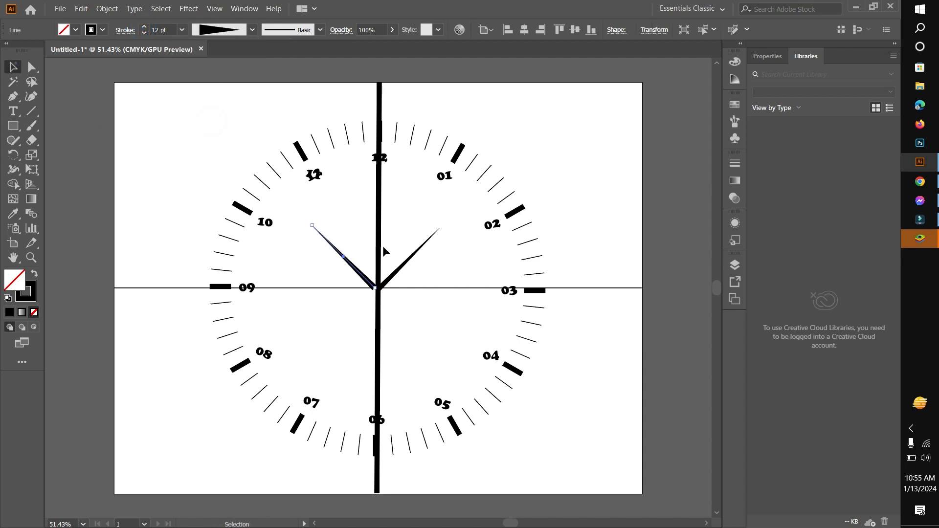
pyautogui.click(348, 232)
# Draw a longer third hand from the centre towards the gap between 07 and 08, with a 10 pt stroke and Width Profile 4.
pyautogui.click(32, 112)
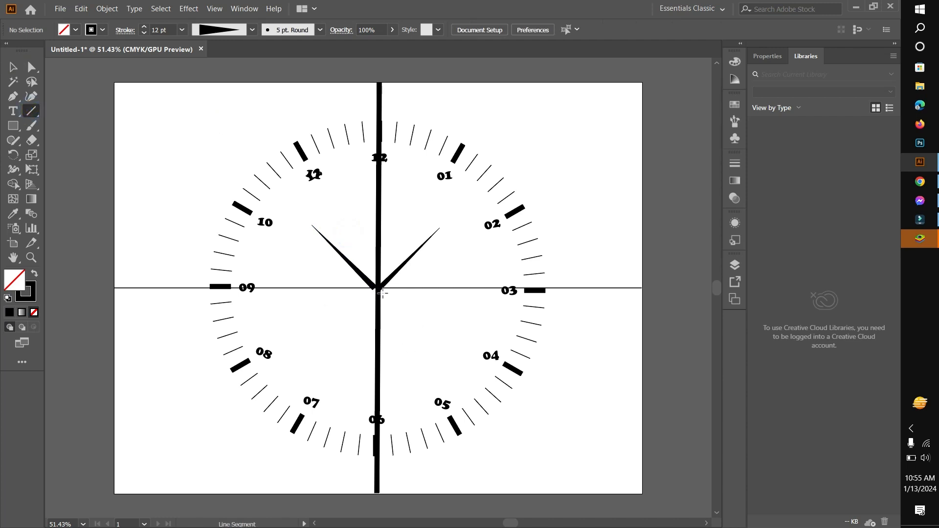
pyautogui.moveTo(378, 289); pyautogui.dragTo(287, 382)
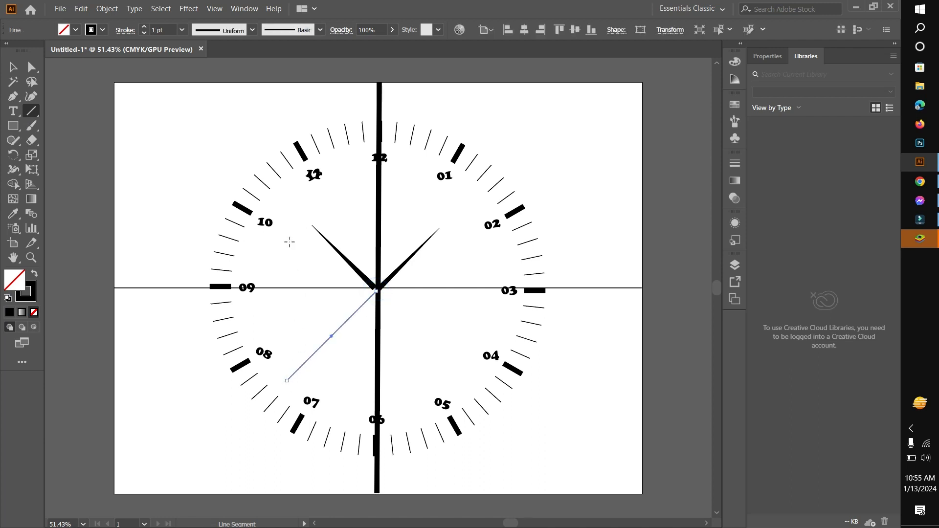
pyautogui.click(143, 26)
pyautogui.click(144, 27)
pyautogui.click(144, 27)
pyautogui.click(144, 27)
pyautogui.click(144, 27)
pyautogui.click(144, 27)
pyautogui.click(144, 27)
pyautogui.click(144, 27)
pyautogui.click(144, 27)
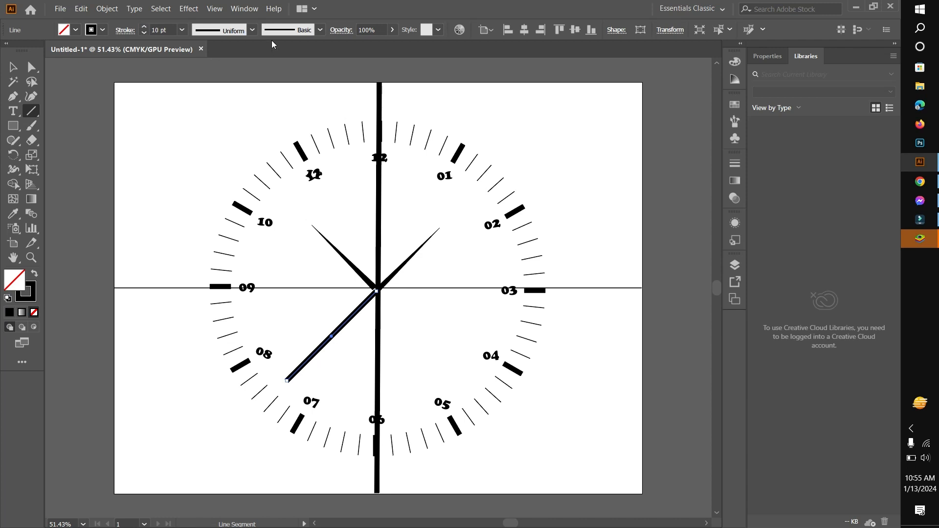
pyautogui.click(241, 29)
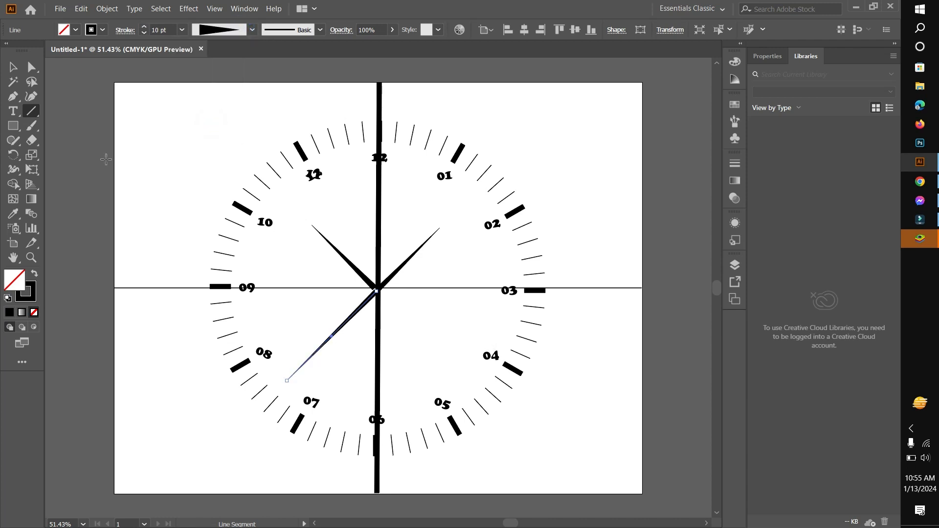
# Delete the long vertical and horizontal construction lines that cross at the clock's centre.
pyautogui.click(12, 67)
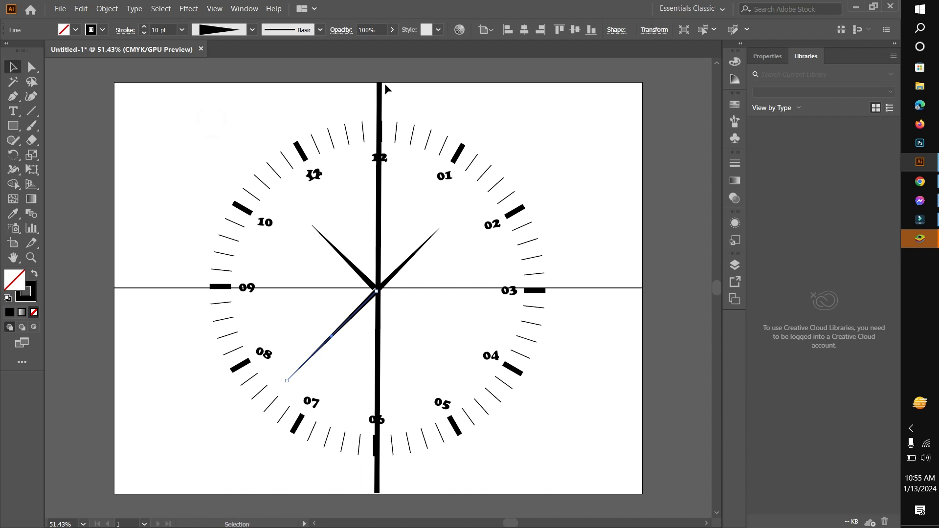
pyautogui.click(405, 100)
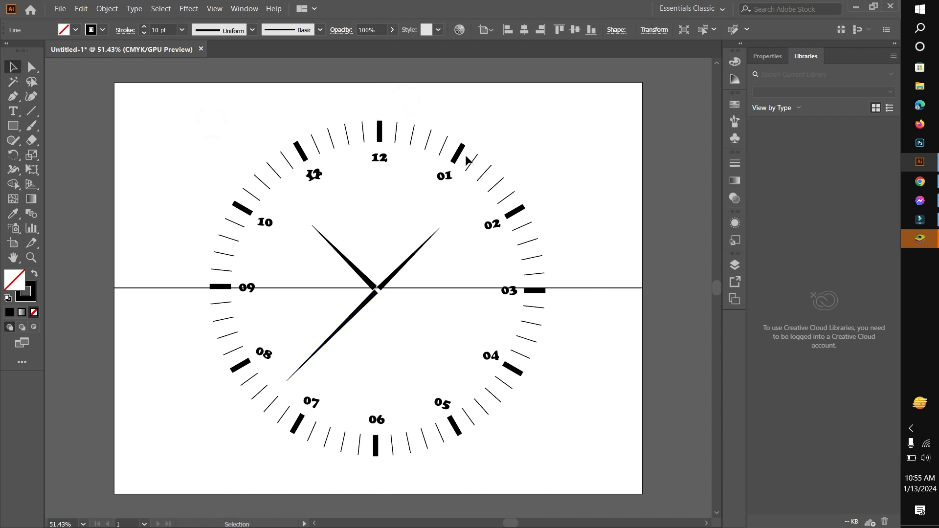
pyautogui.click(610, 216)
pyautogui.moveTo(617, 339); pyautogui.dragTo(627, 339)
pyautogui.press('Delete')
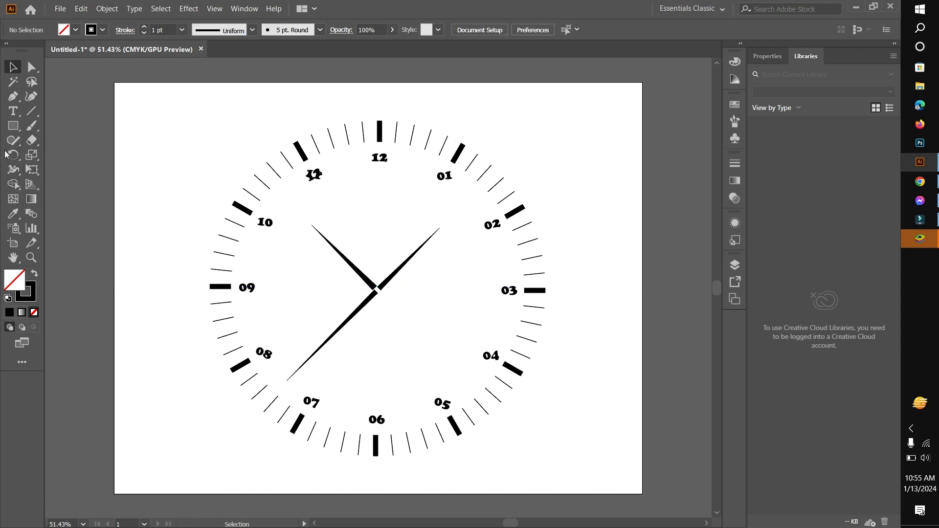
# Draw a small circle centred on the point where the three clock hands meet.
pyautogui.click(14, 126)
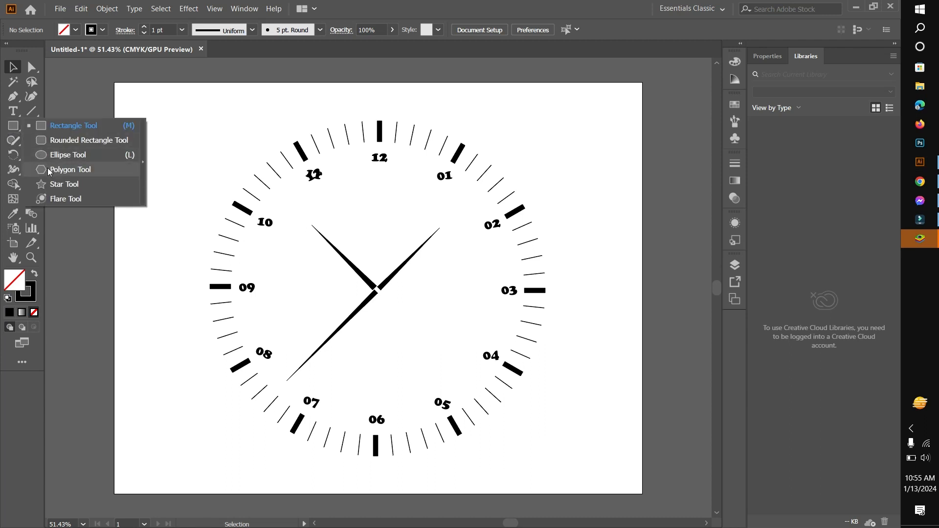
pyautogui.click(52, 155)
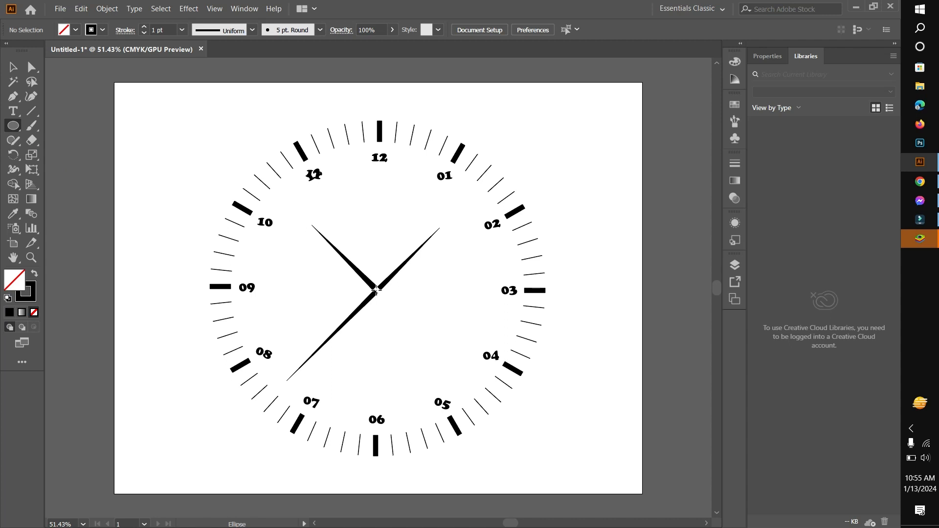
pyautogui.moveTo(376, 291); pyautogui.dragTo(394, 310)
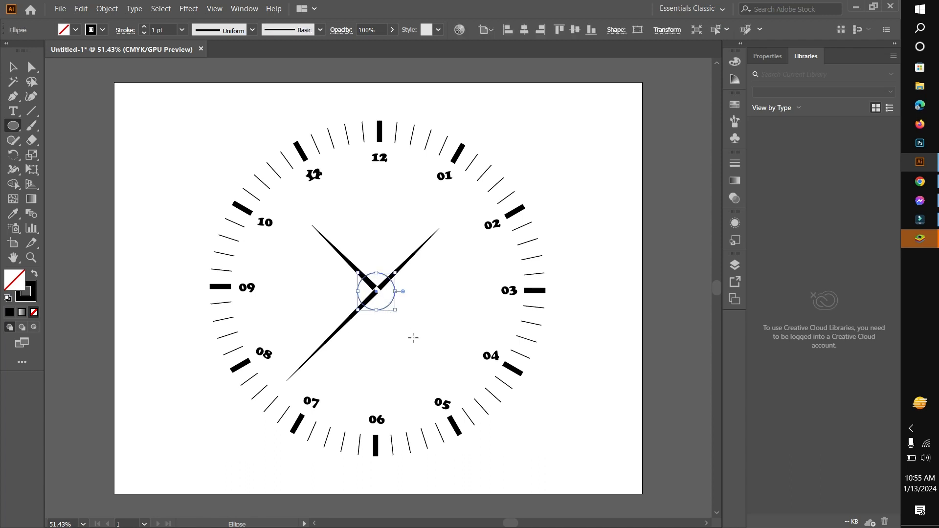
# Remove the small centre circle's stroke, fill it with black and deselect it.
pyautogui.click(93, 31)
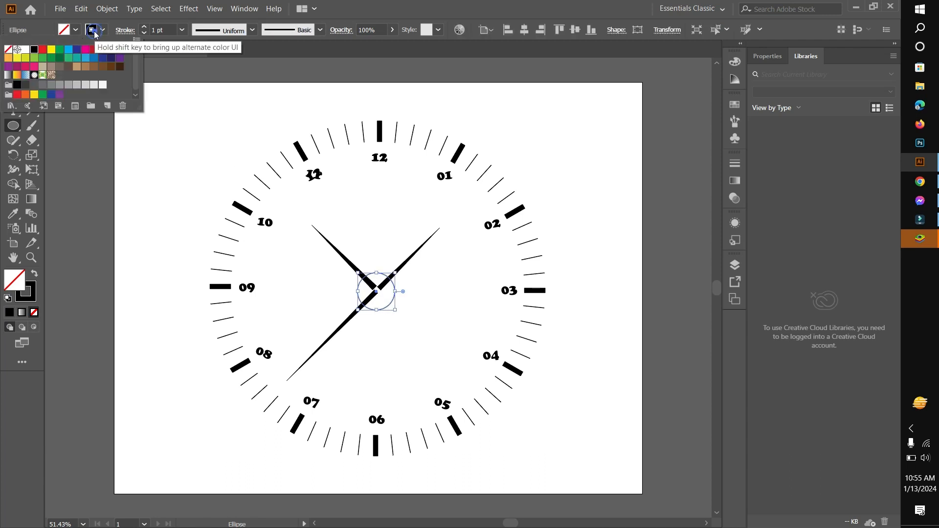
pyautogui.click(8, 50)
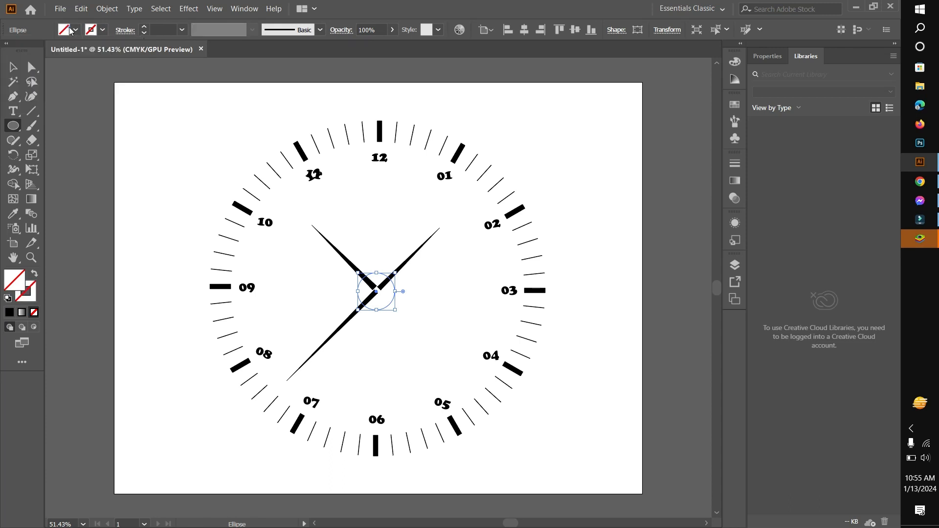
pyautogui.click(73, 30)
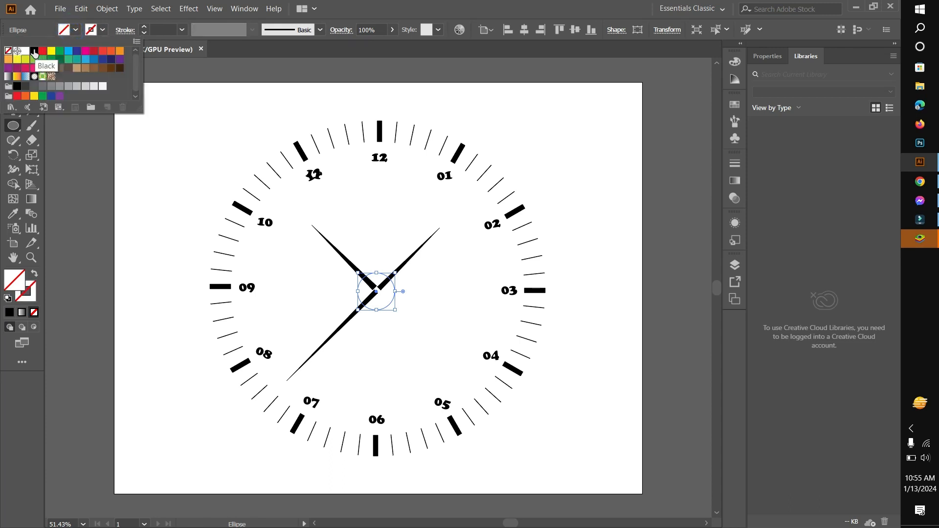
pyautogui.click(34, 51)
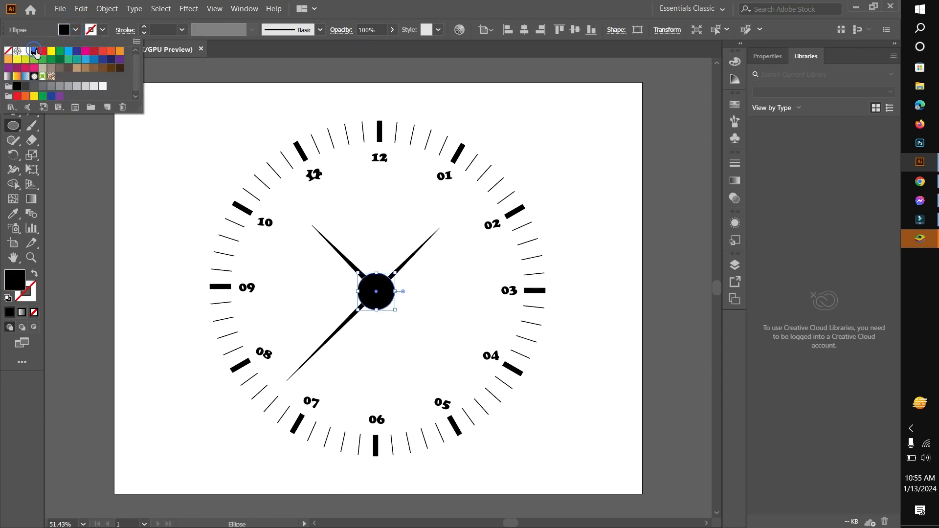
pyautogui.click(319, 213)
pyautogui.click(466, 294)
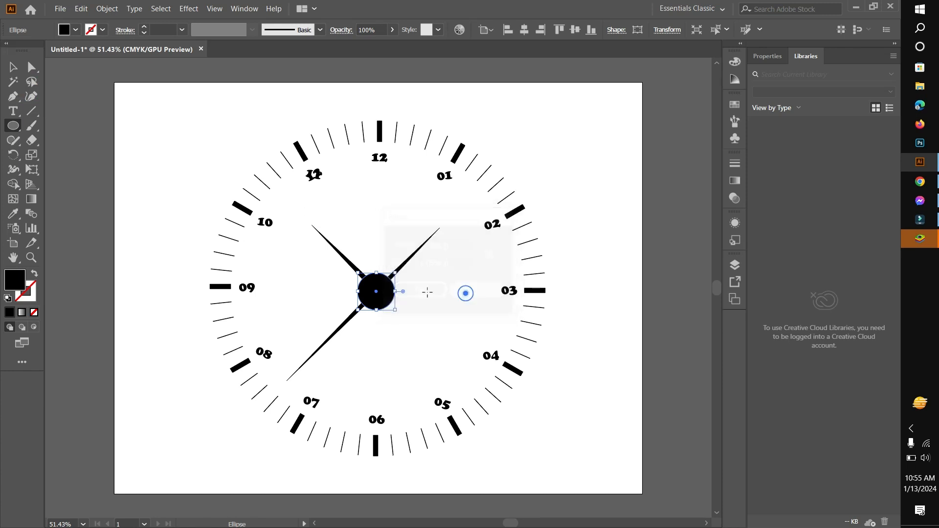
pyautogui.click(13, 67)
pyautogui.click(411, 313)
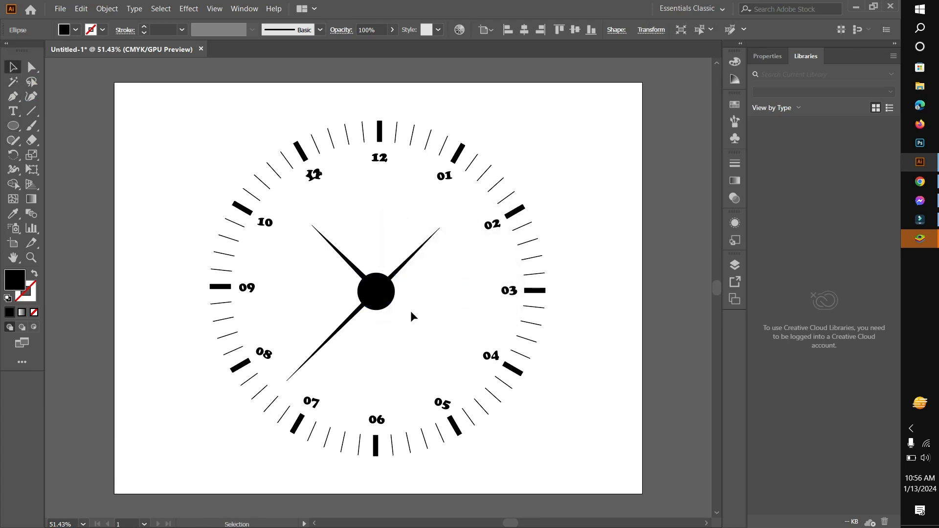
pyautogui.click(410, 310)
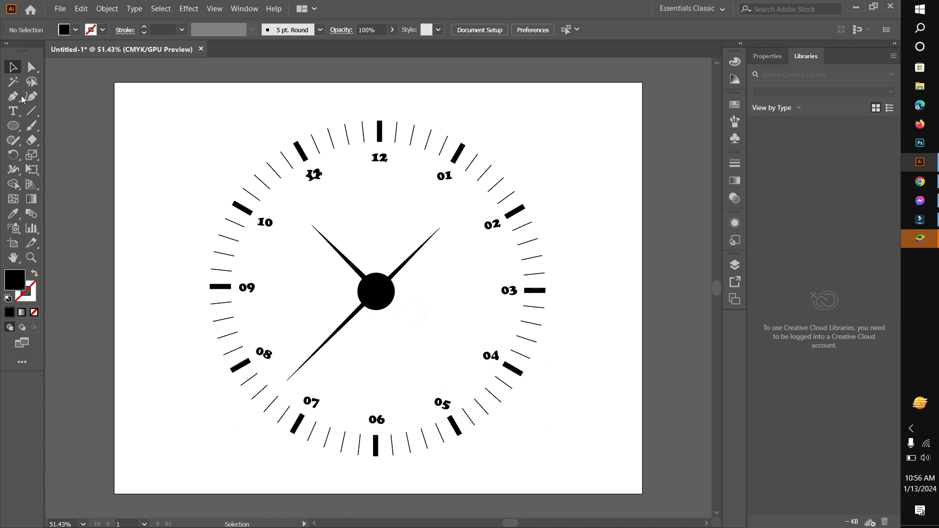
# Draw a large circle from the clock's centre that encloses the whole ring of tick marks.
pyautogui.click(13, 126)
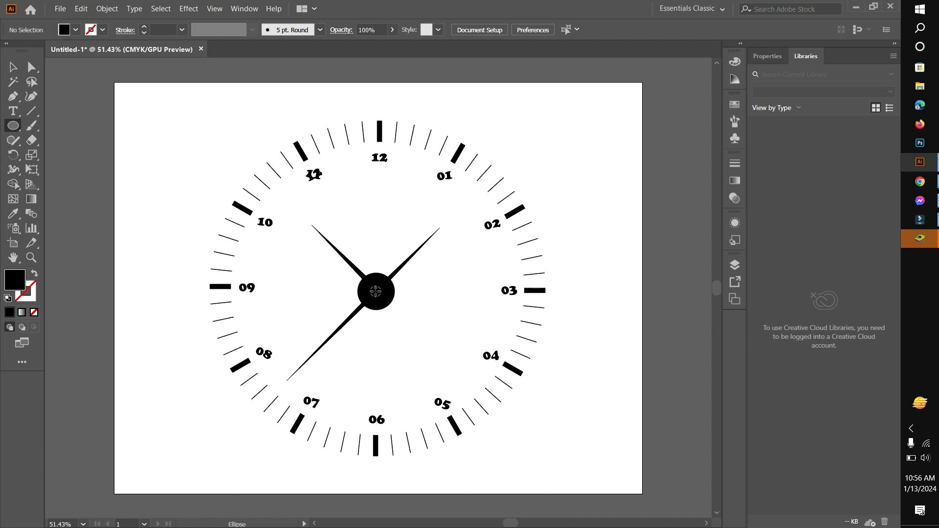
pyautogui.moveTo(376, 292); pyautogui.dragTo(510, 469)
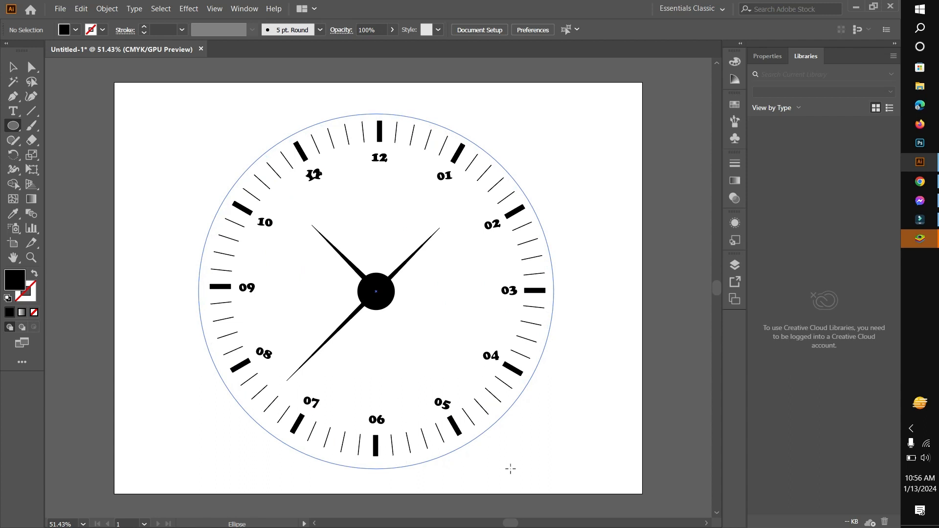
pyautogui.moveTo(510, 469); pyautogui.dragTo(510, 470)
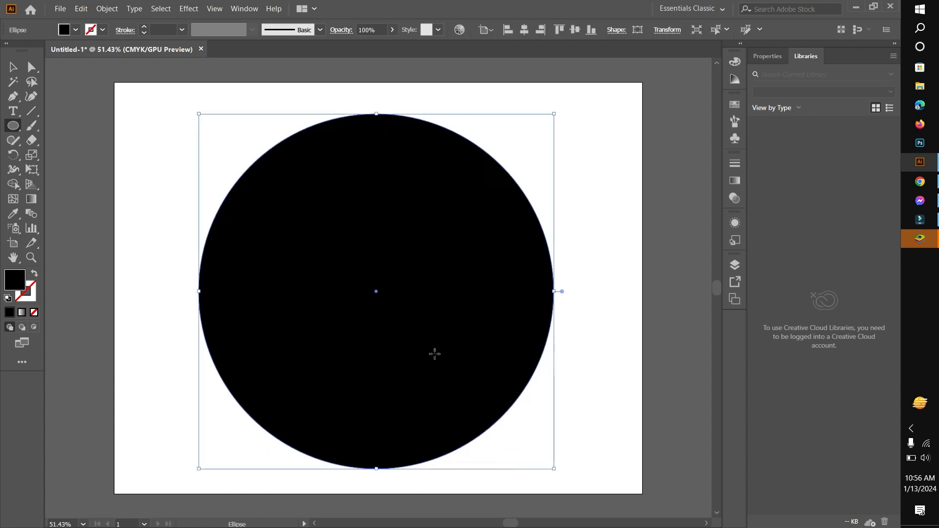
pyautogui.press('space')
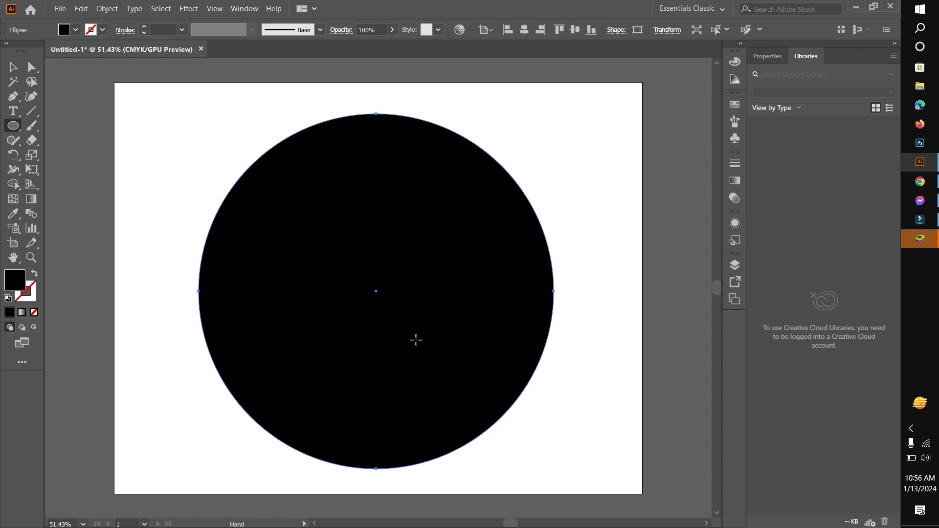
# Fill the large circle with red and send it to the back behind the clock face.
pyautogui.click(75, 30)
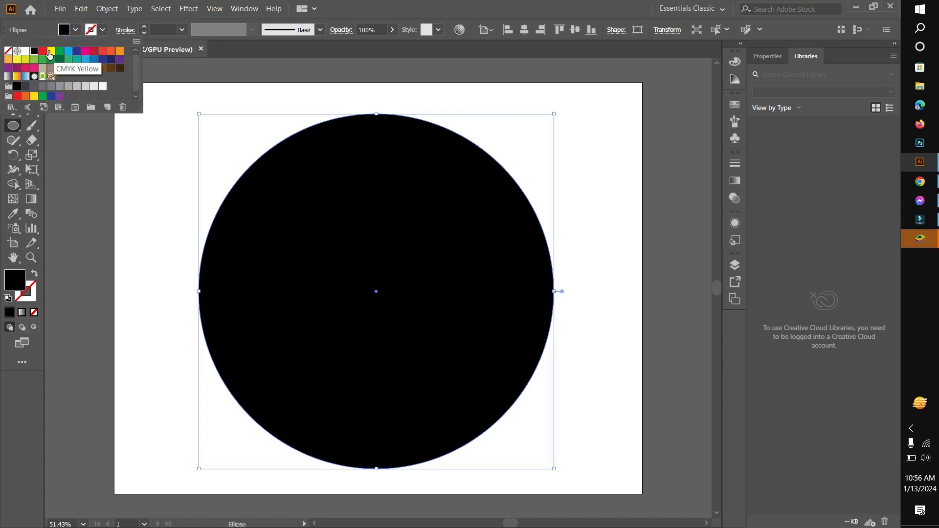
pyautogui.click(43, 51)
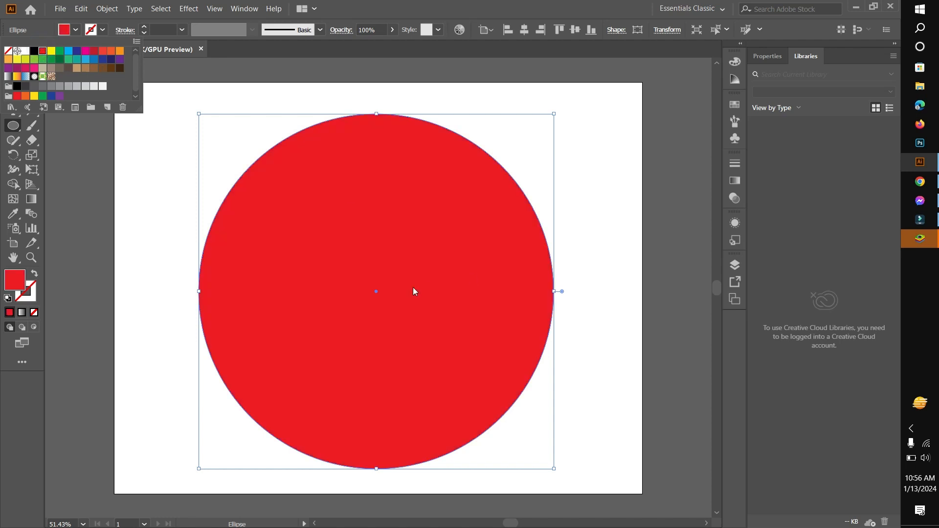
pyautogui.press('Escape')
pyautogui.rightClick(388, 227)
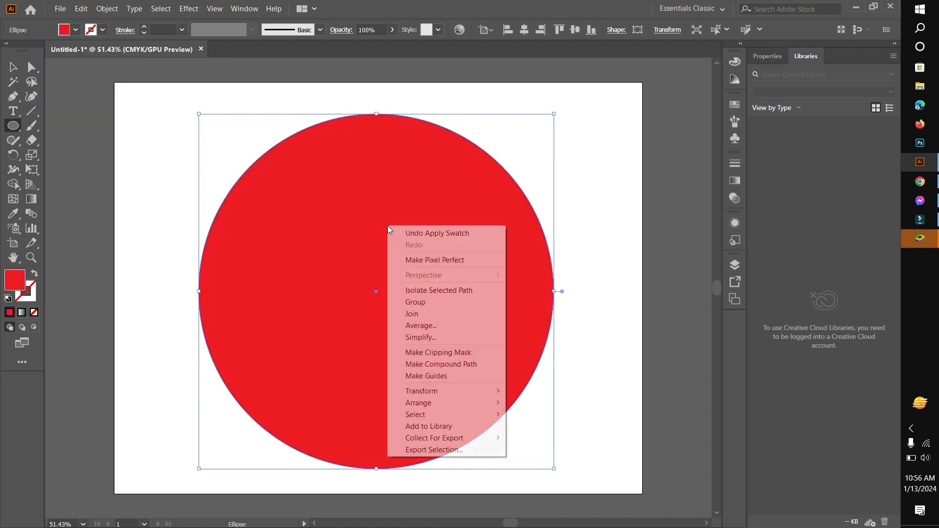
pyautogui.moveTo(437, 405)
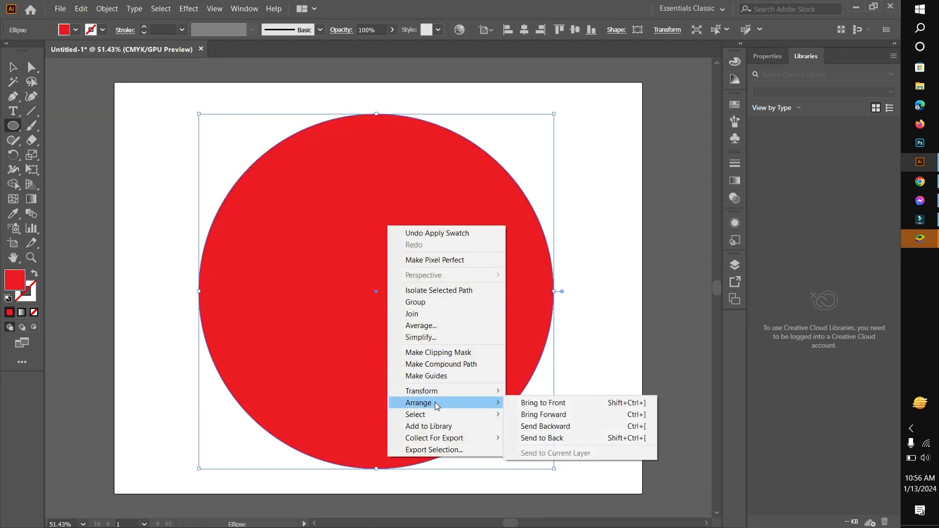
pyautogui.click(556, 437)
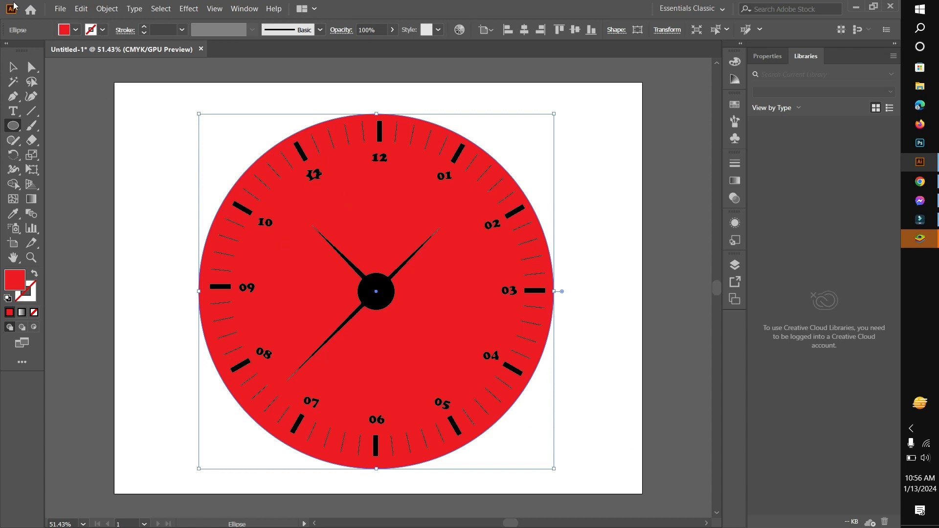
# Try several brown and grey fills on the large background circle, and settle on a yellow fill.
pyautogui.click(76, 30)
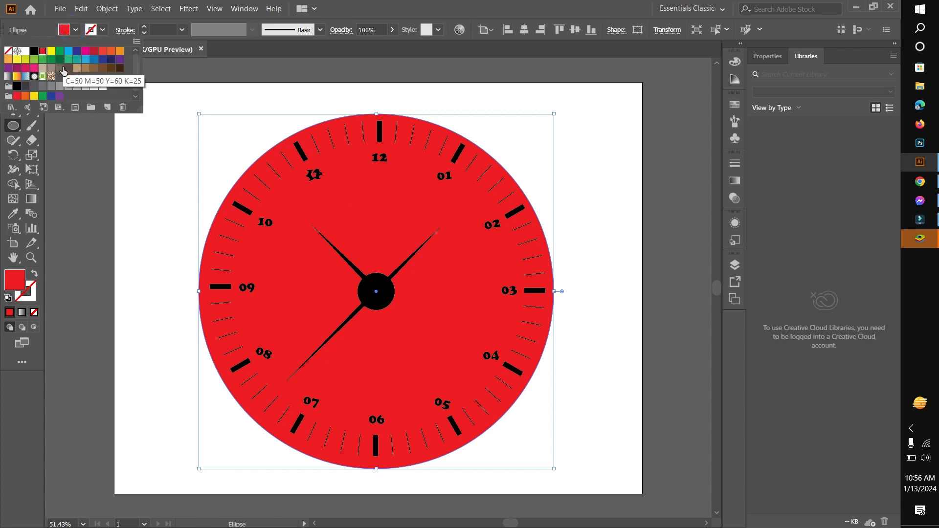
pyautogui.click(78, 69)
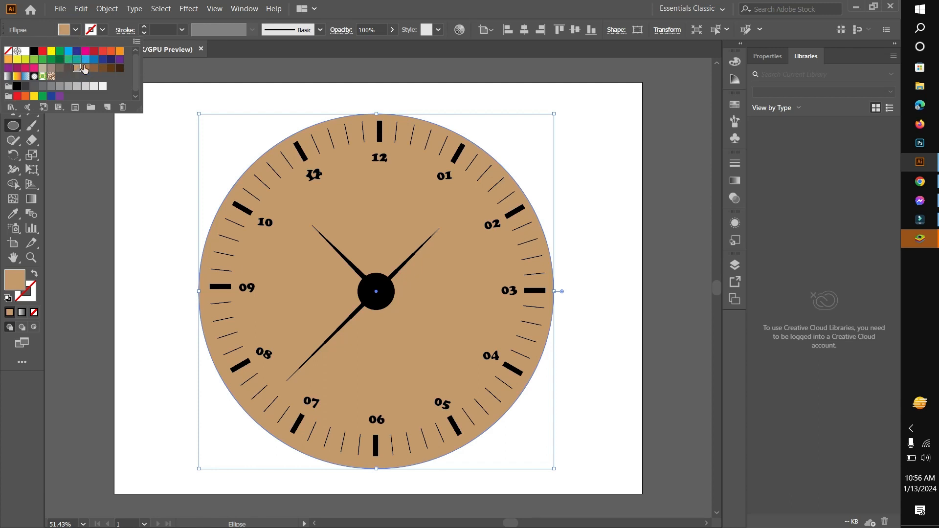
pyautogui.click(86, 68)
pyautogui.click(102, 68)
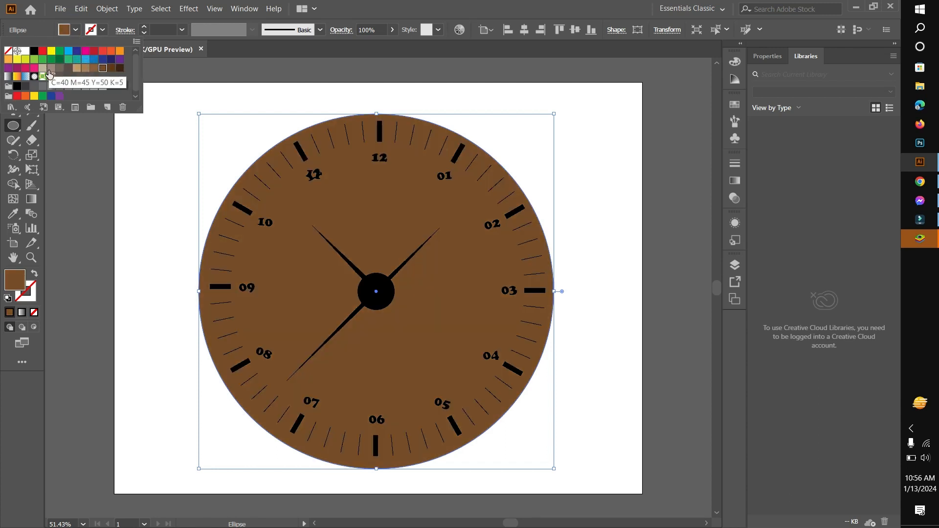
pyautogui.click(42, 68)
pyautogui.click(84, 69)
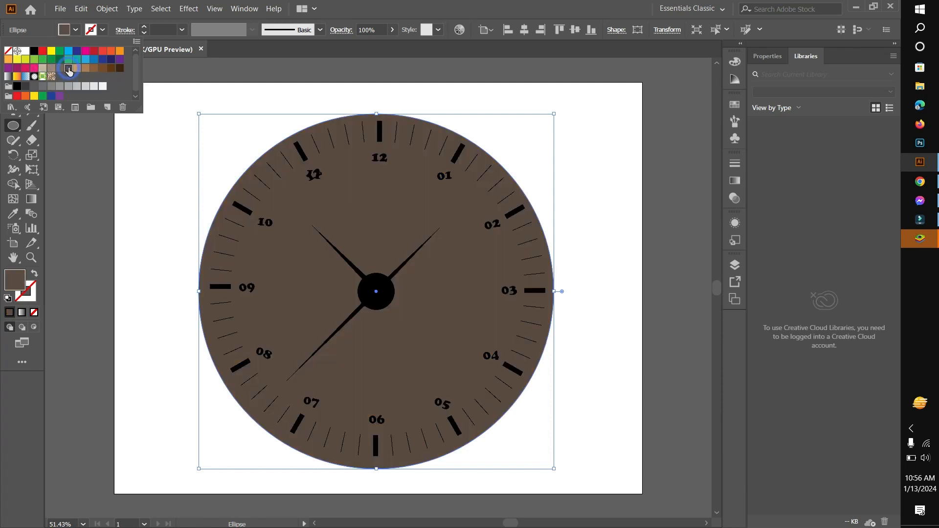
pyautogui.click(77, 69)
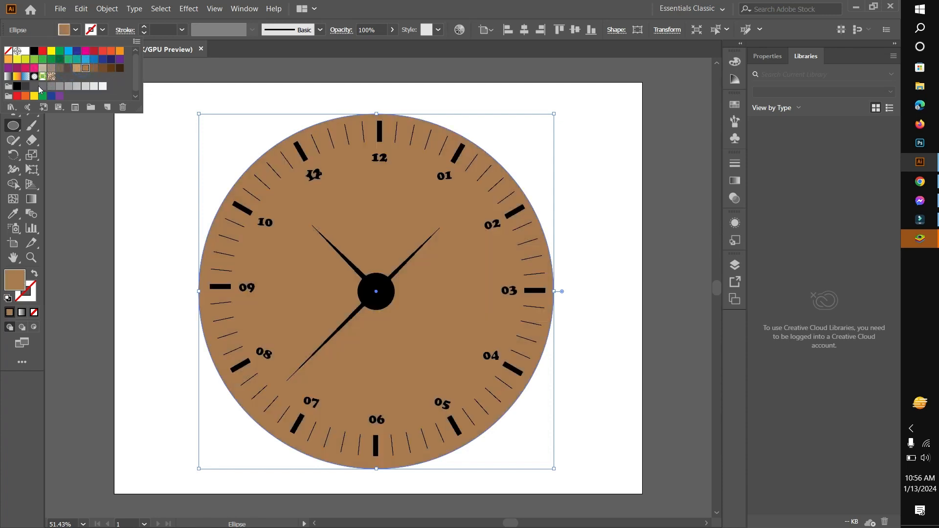
pyautogui.click(38, 87)
pyautogui.click(67, 87)
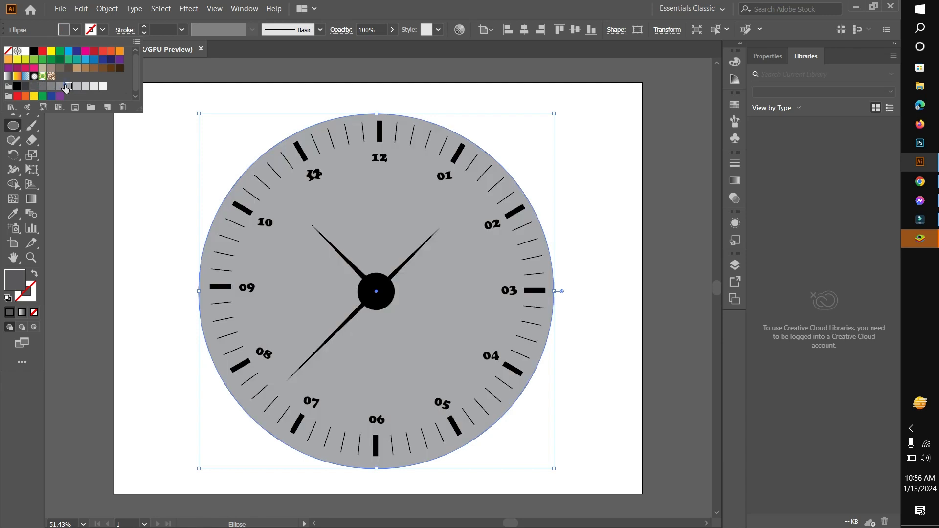
pyautogui.click(34, 96)
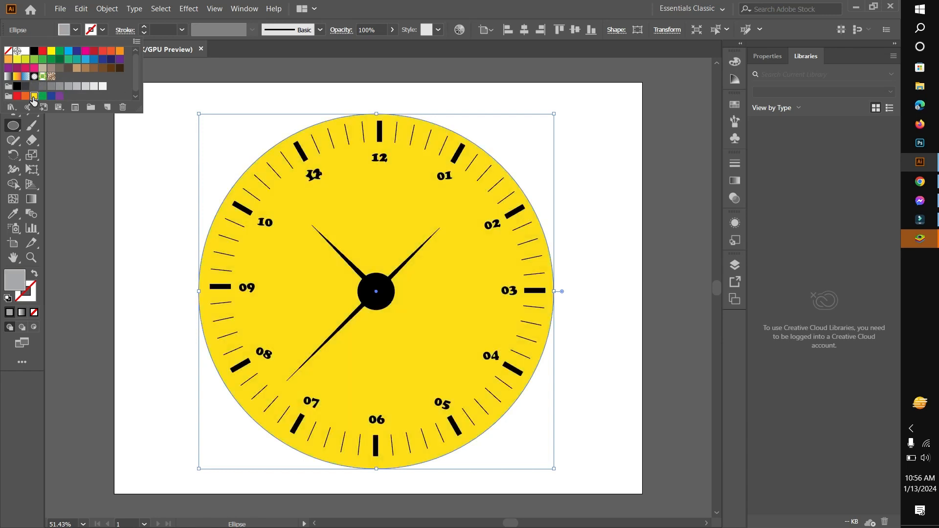
pyautogui.click(318, 215)
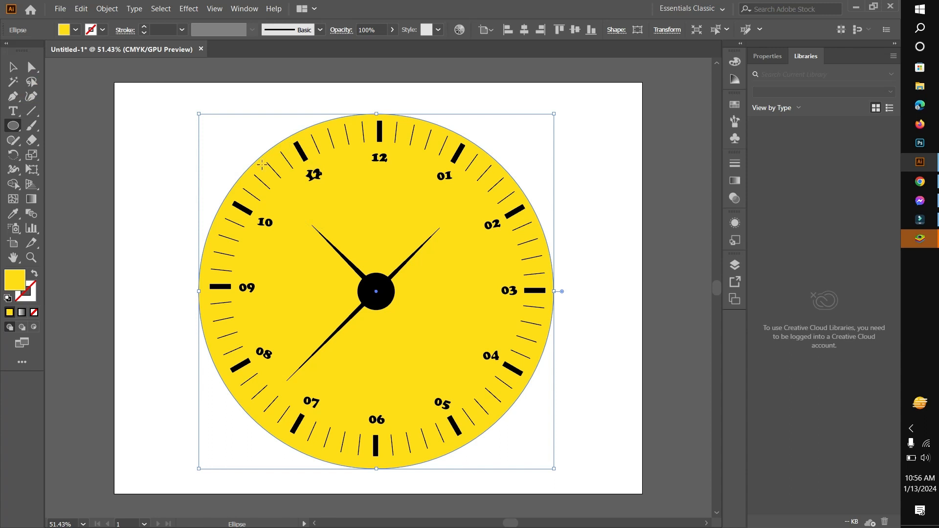
# Give the yellow background circle a stroke, trying black before choosing green.
pyautogui.click(105, 29)
pyautogui.click(35, 50)
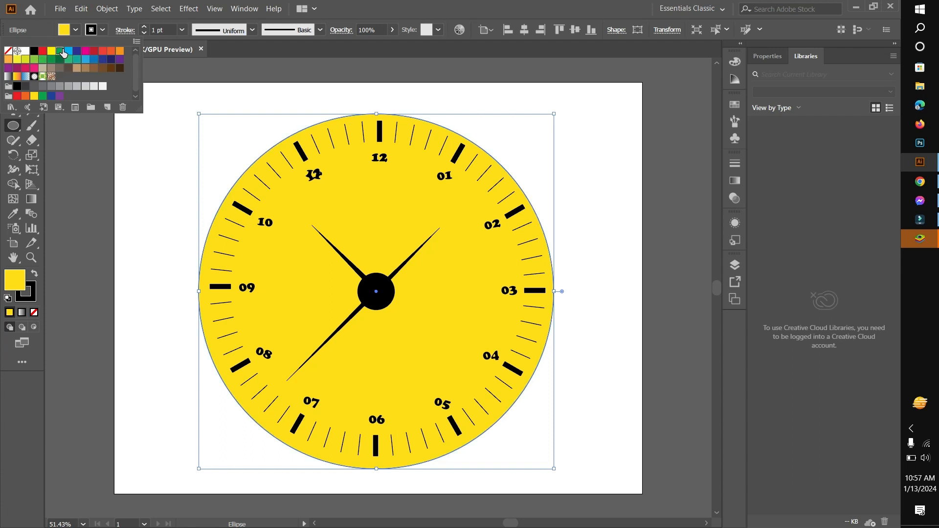
pyautogui.click(59, 50)
# Increase the background circle's green stroke weight to 30 pt and deselect the circle.
pyautogui.click(145, 27)
pyautogui.click(145, 26)
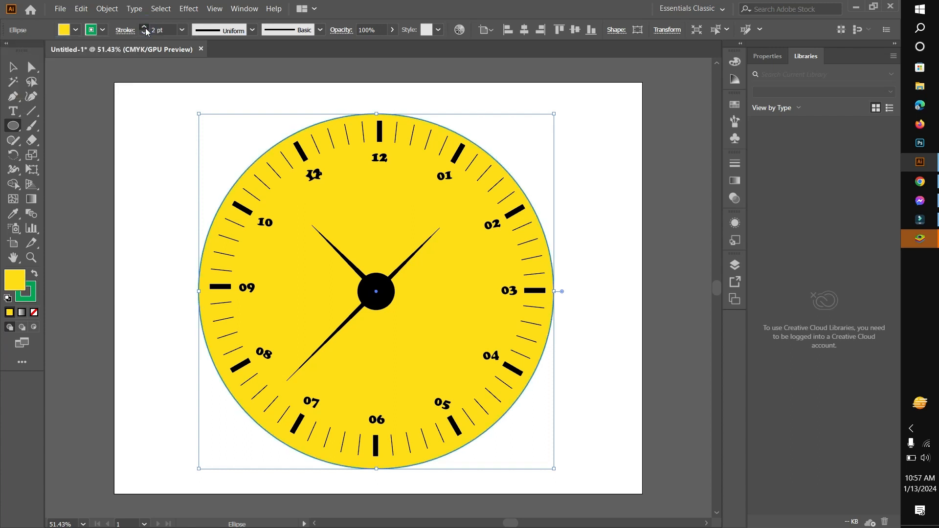
pyautogui.click(145, 27)
pyautogui.click(145, 27)
pyautogui.click(145, 27)
pyautogui.click(145, 27)
pyautogui.click(144, 27)
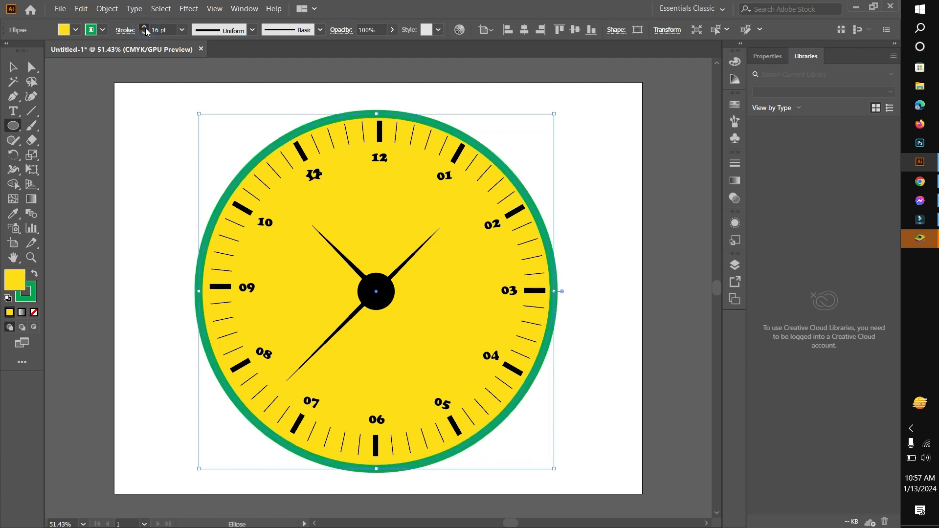
pyautogui.click(145, 27)
pyautogui.click(145, 27)
pyautogui.click(144, 26)
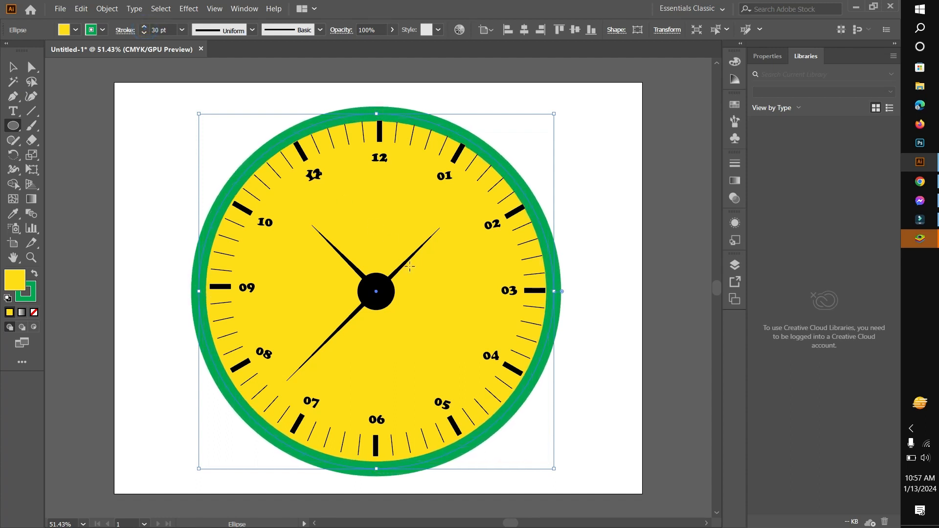
pyautogui.click(9, 70)
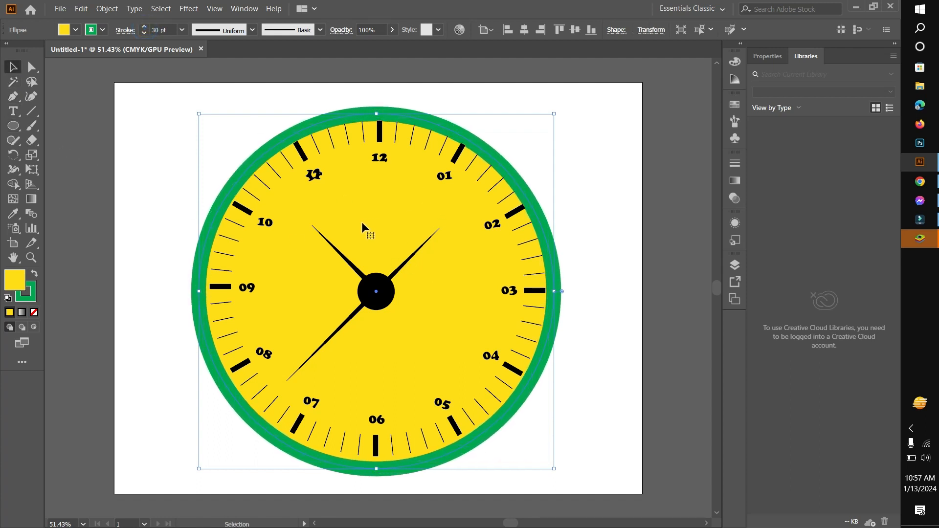
pyautogui.click(377, 211)
pyautogui.click(613, 209)
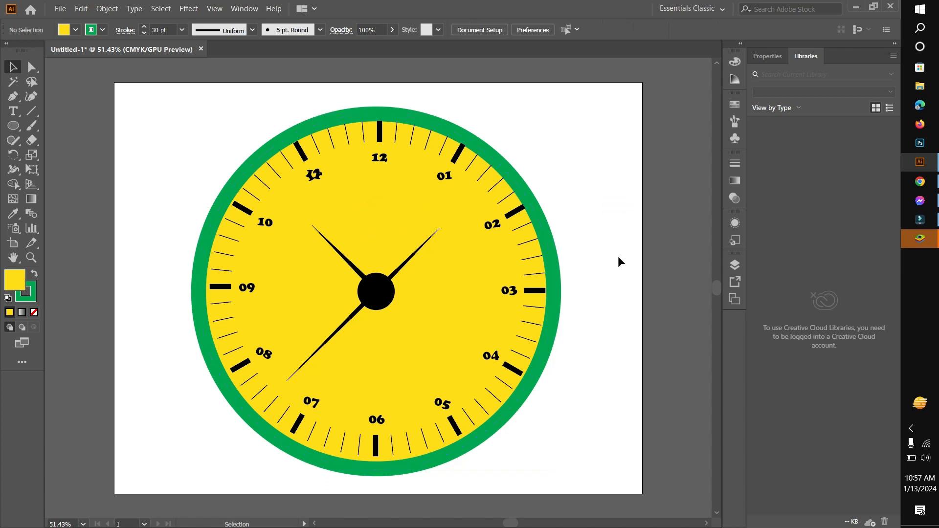